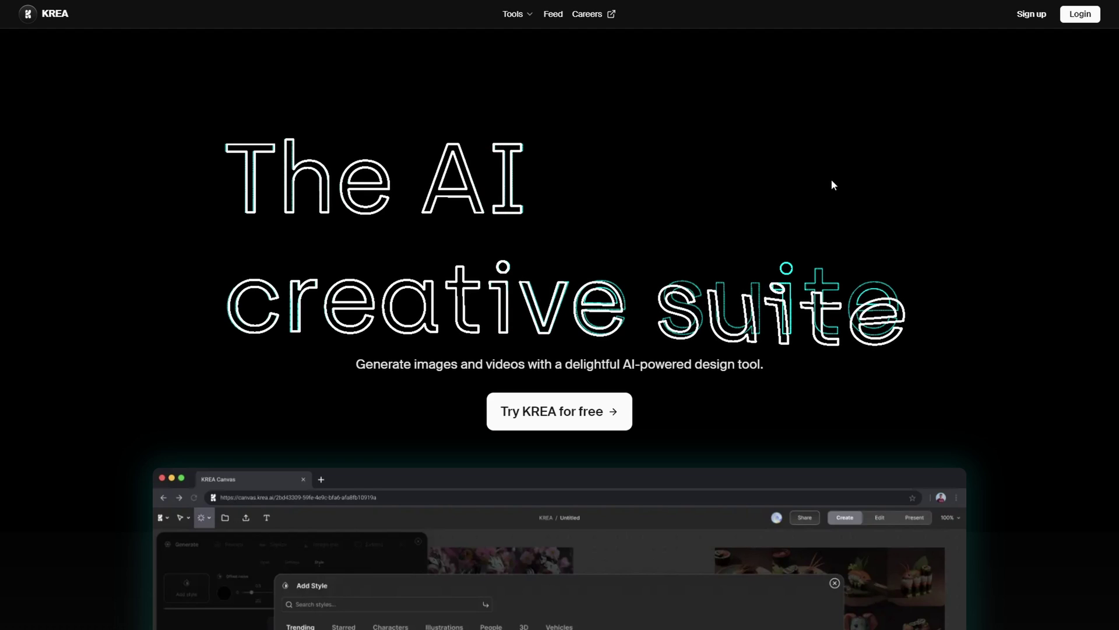
# Scroll down the KREA homepage to the 'Unlike any other tool you've used before' section.
pyautogui.scroll(-1, 825, 192)
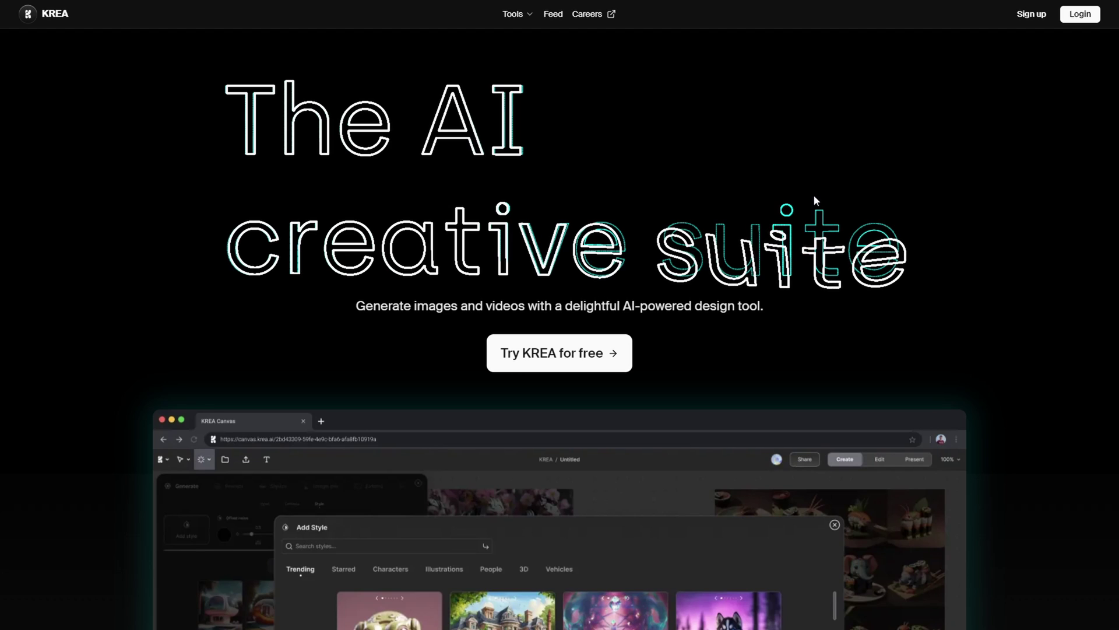
pyautogui.scroll(-2, 791, 233)
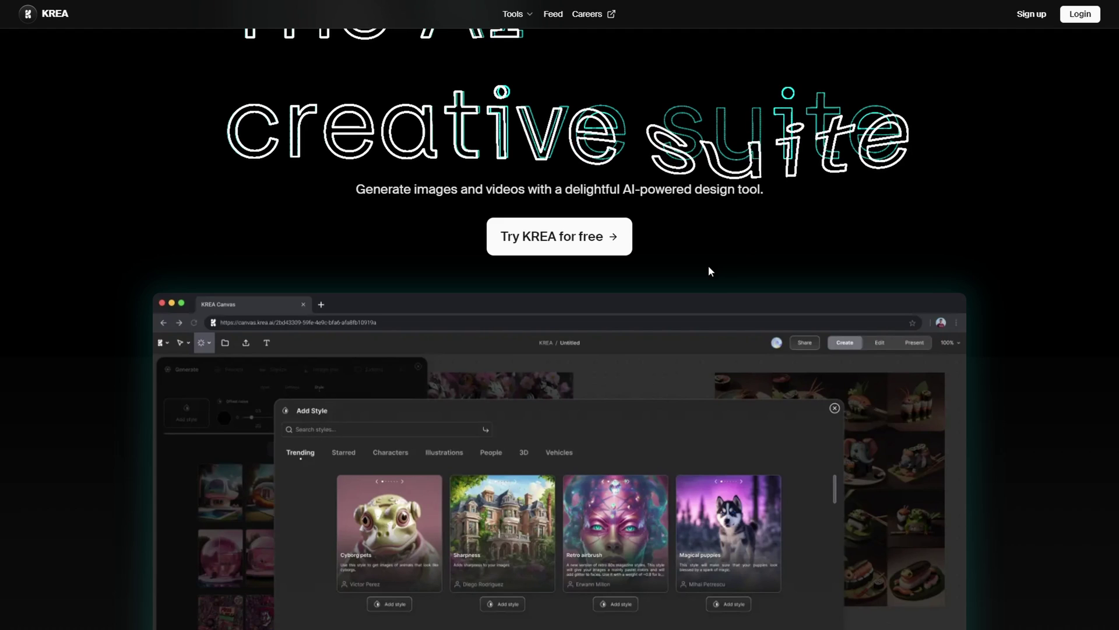
pyautogui.scroll(-2, 703, 267)
pyautogui.scroll(-4, 679, 272)
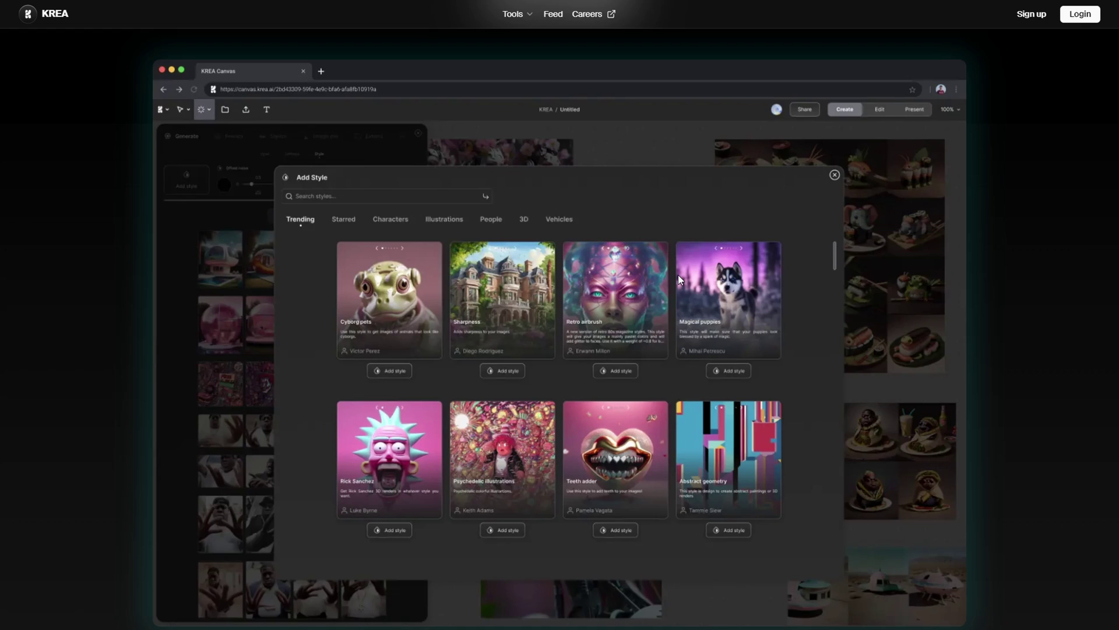
# Scroll through the feature cards and roadmap to the footer, then back up toward the hero.
pyautogui.scroll(-5, 674, 275)
pyautogui.scroll(-4, 672, 275)
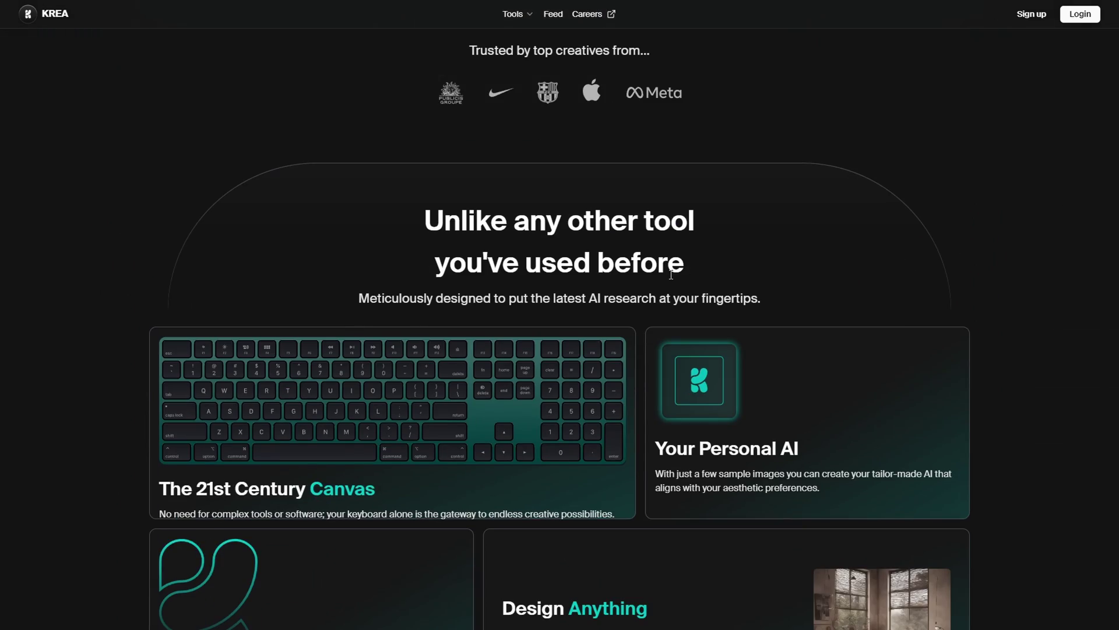
pyautogui.scroll(-2, 567, 295)
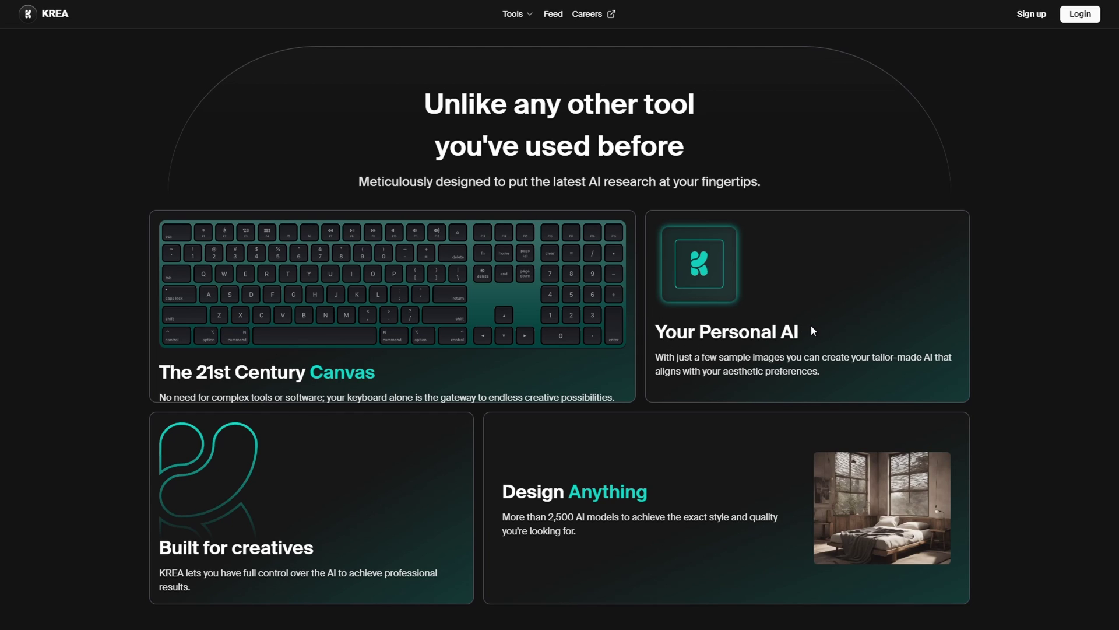
pyautogui.scroll(-2, 787, 317)
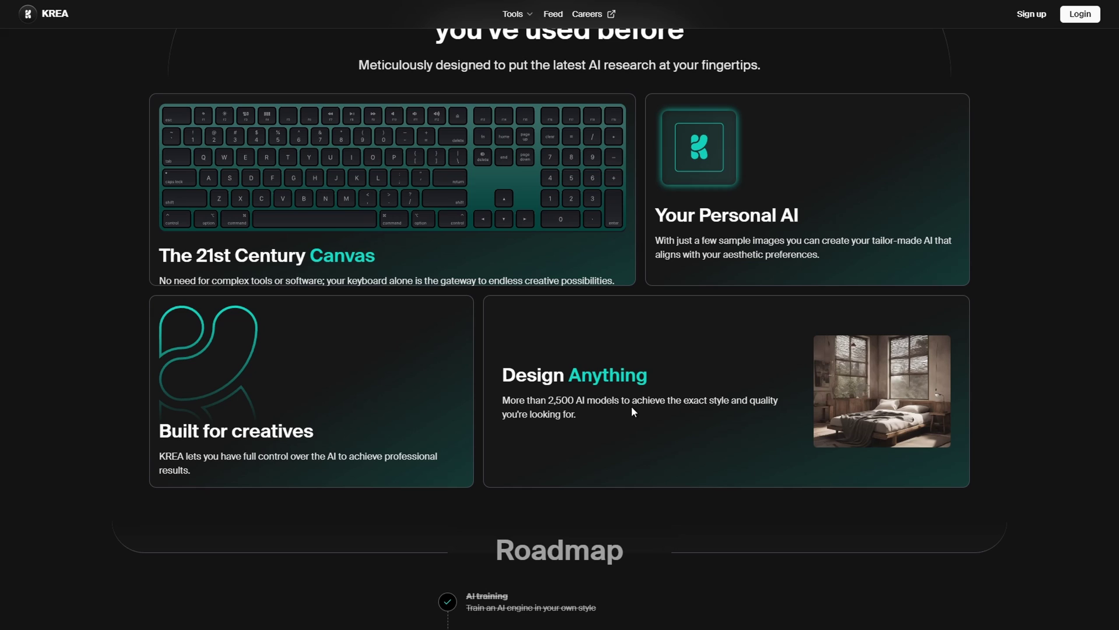
pyautogui.scroll(-10, 596, 408)
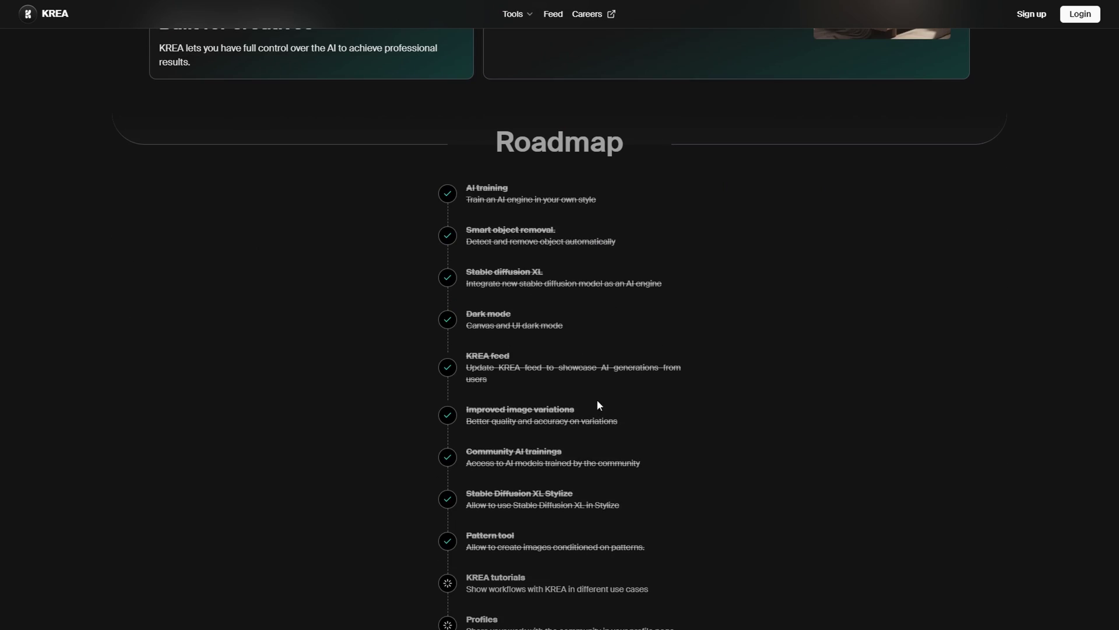
pyautogui.scroll(-4, 582, 320)
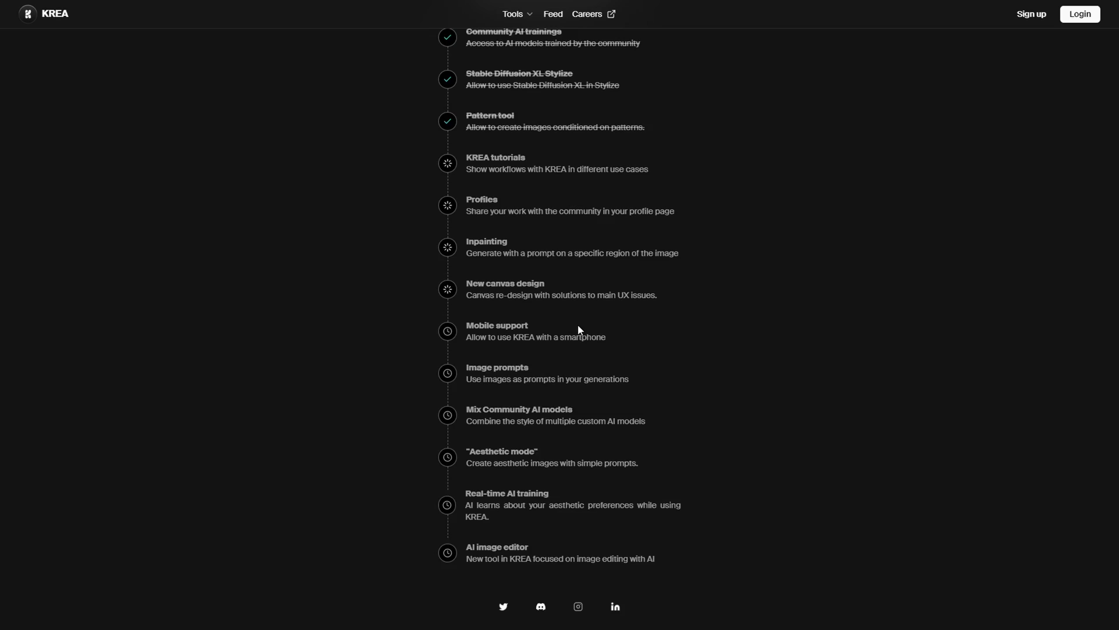
pyautogui.scroll(20, 577, 326)
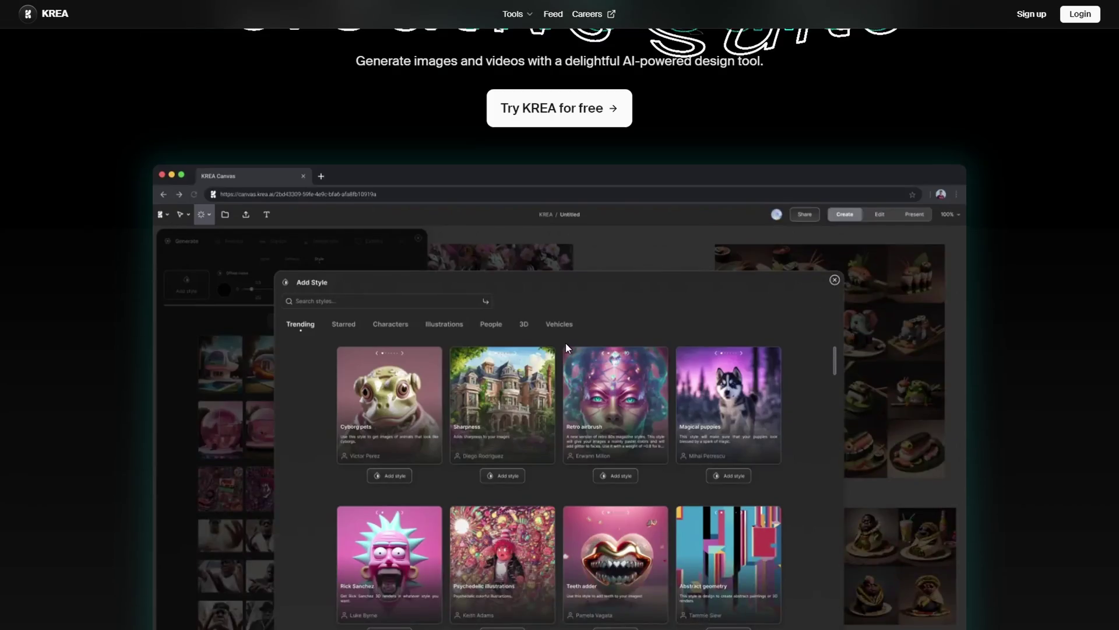
pyautogui.scroll(5, 564, 344)
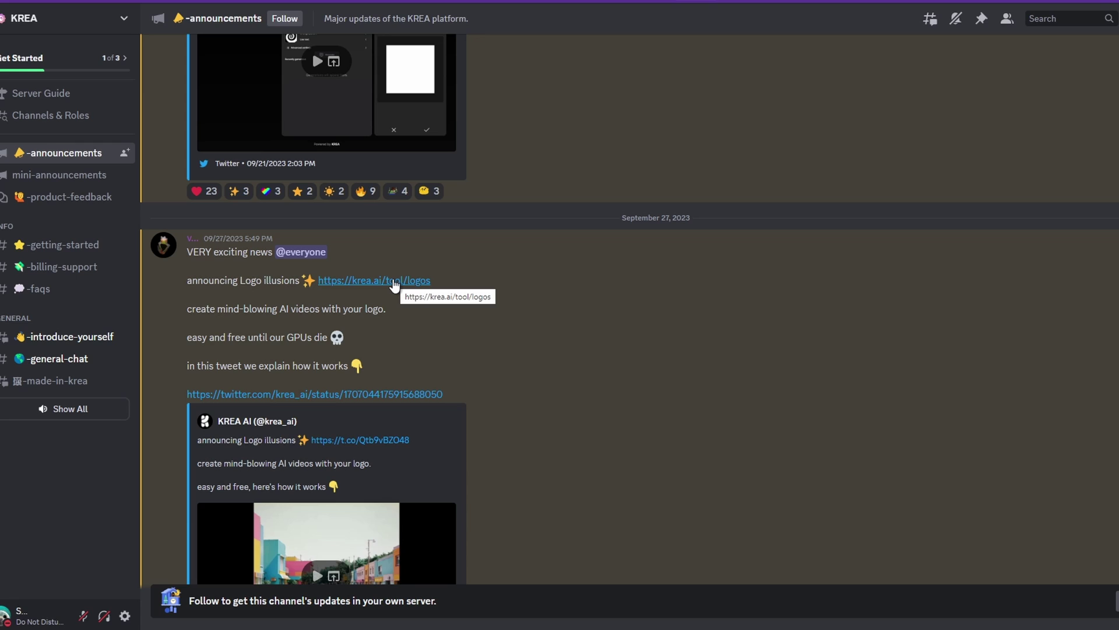
# Open the krea.ai/tool/logos link in the Logo illusions announcement post.
pyautogui.click(394, 281)
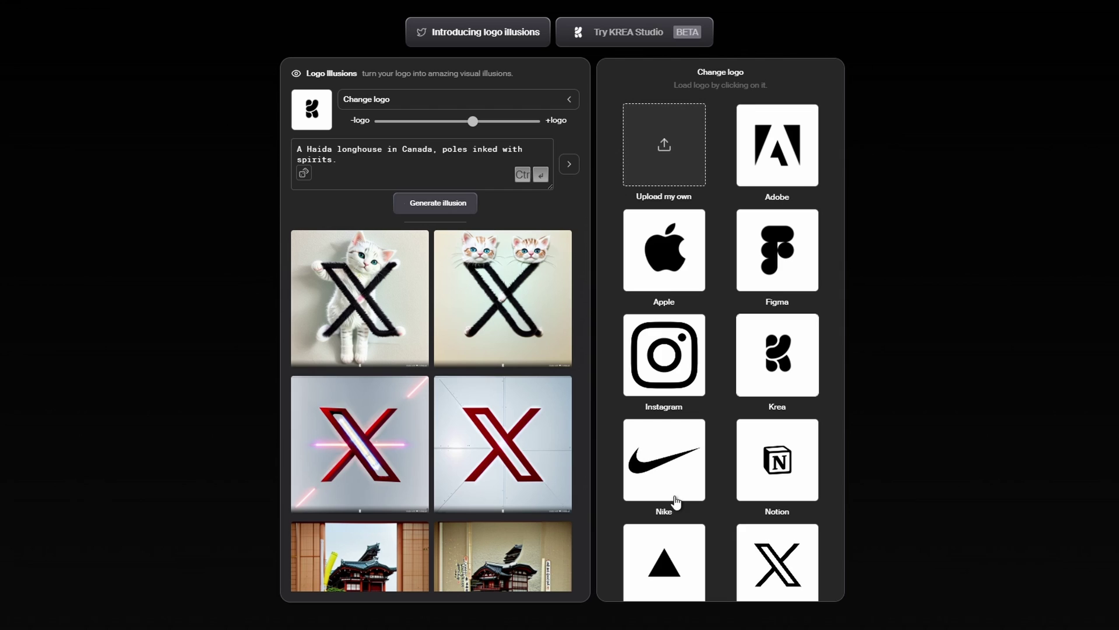
# Load the Nike logo and replace the prompt with 'japanese town'.
pyautogui.click(664, 462)
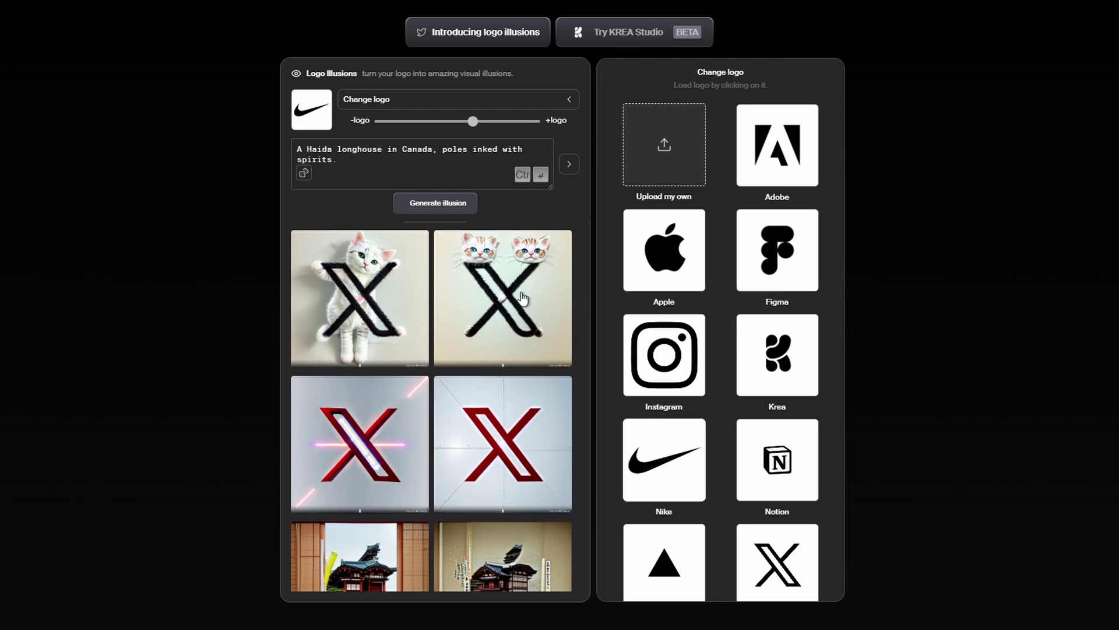
pyautogui.click(370, 165)
pyautogui.hotkey('ctrl', 'a')
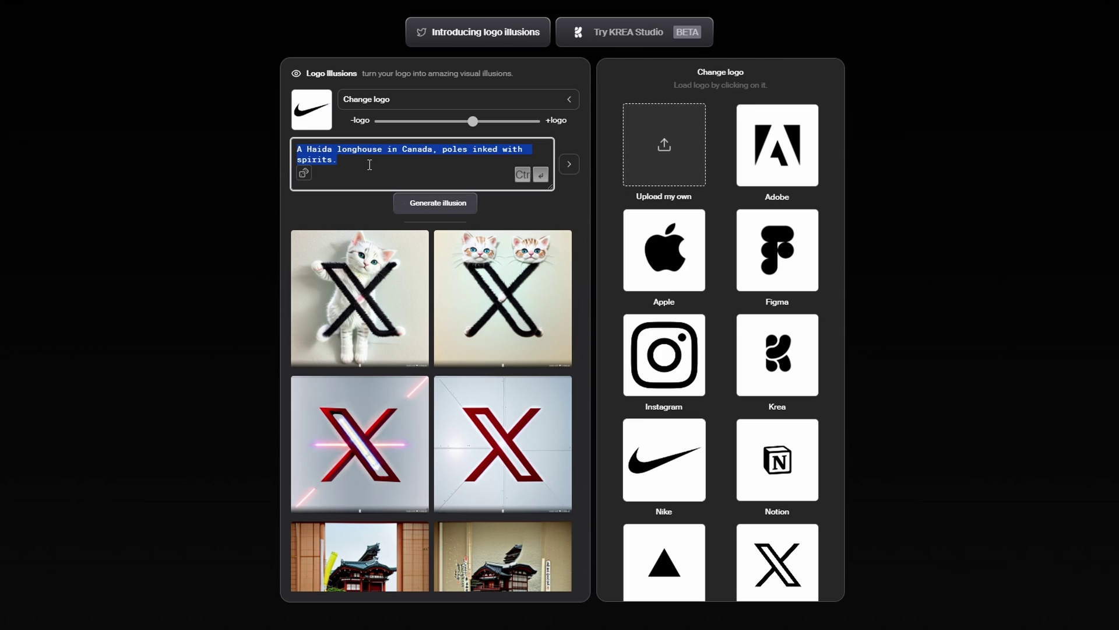
pyautogui.write('japanese town')
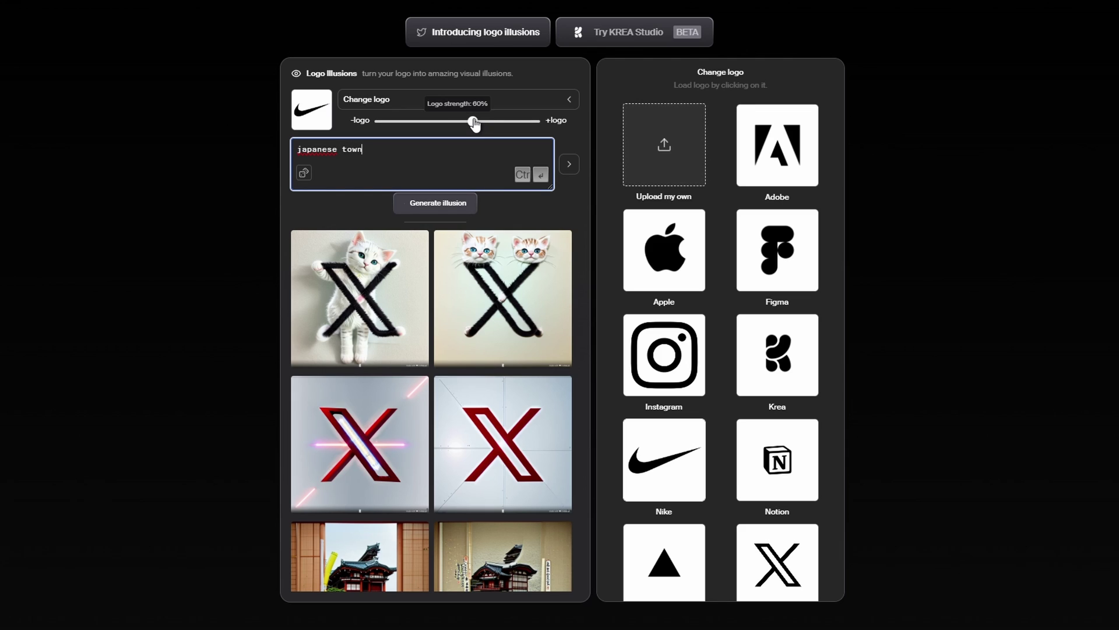
# Raise the logo strength from 60% to 70%.
pyautogui.click(475, 123)
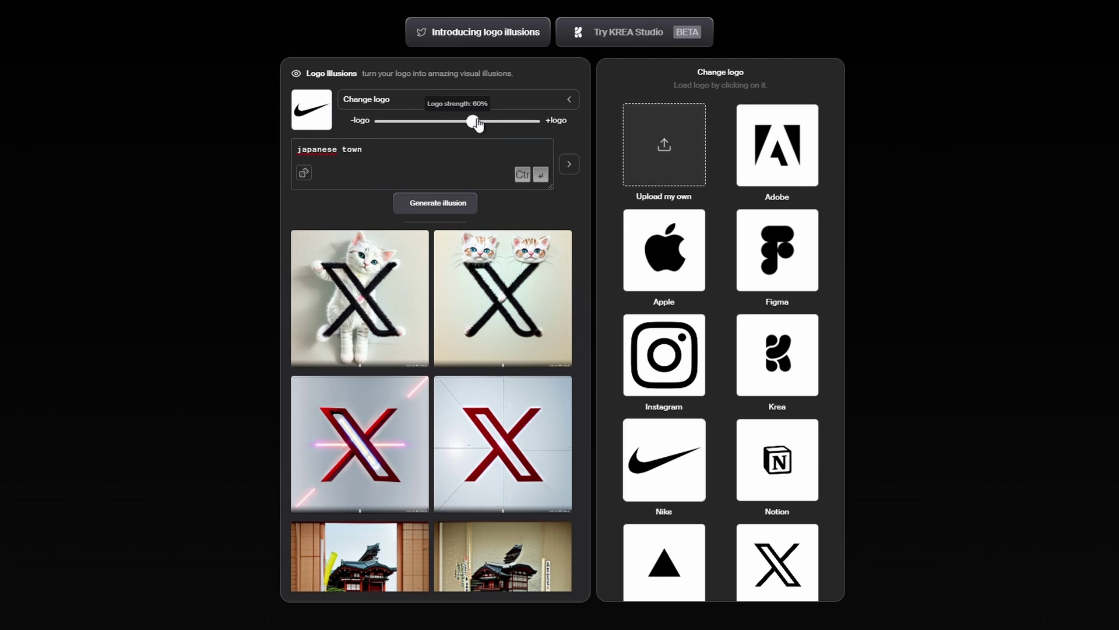
pyautogui.moveTo(477, 125); pyautogui.dragTo(490, 124)
pyautogui.click(439, 146)
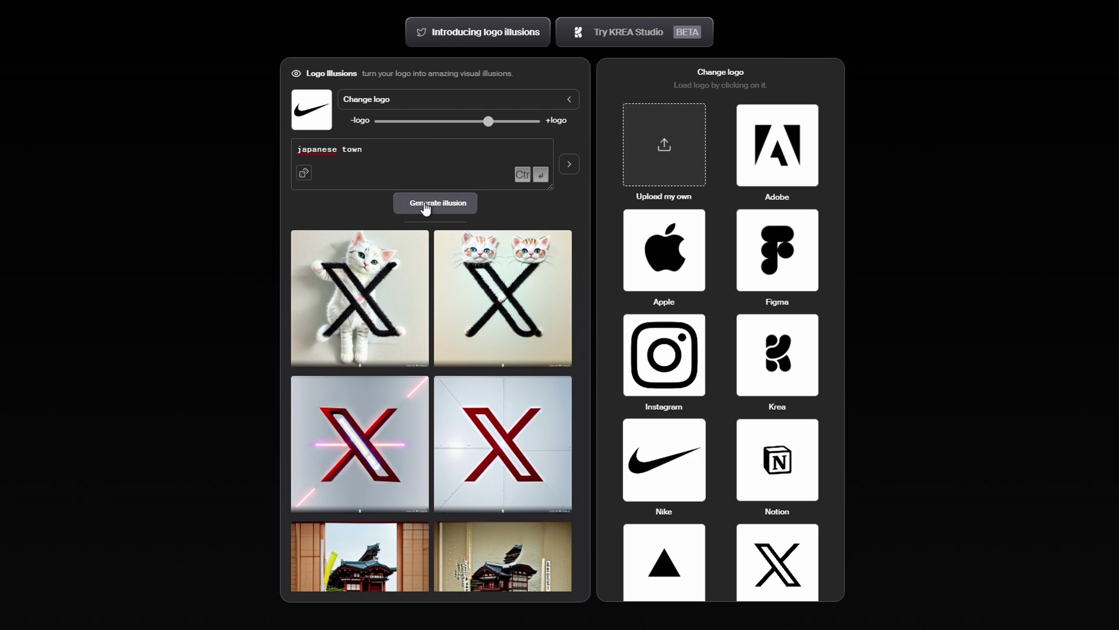
# Generate Nike 'japanese town' illusions and animate the first result into a video.
pyautogui.scroll(-4, 390, 311)
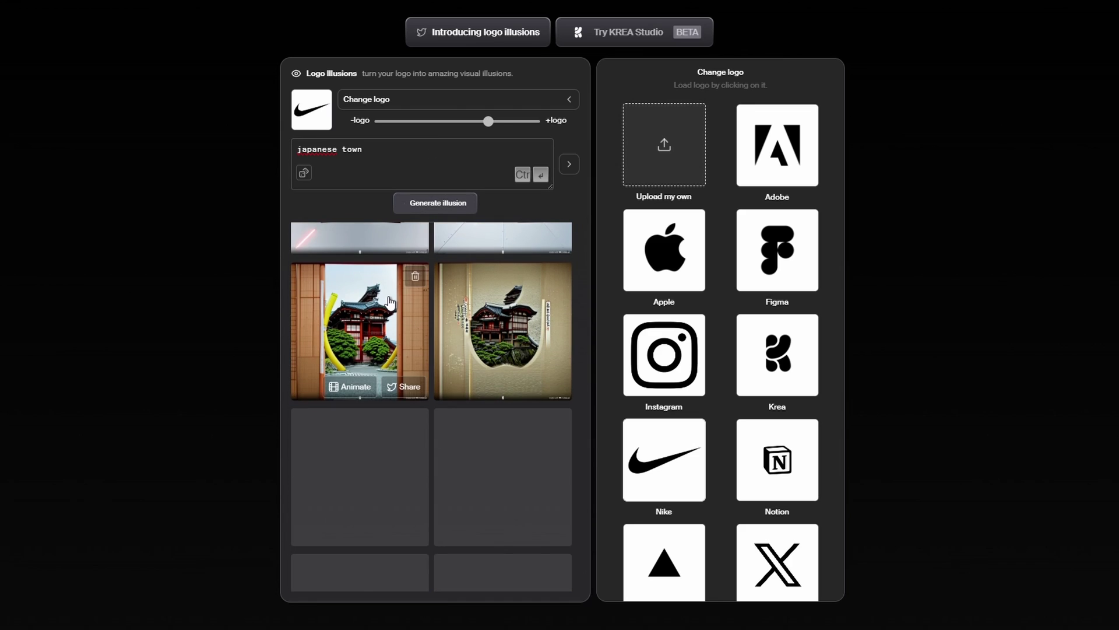
pyautogui.scroll(4, 389, 302)
pyautogui.click(415, 206)
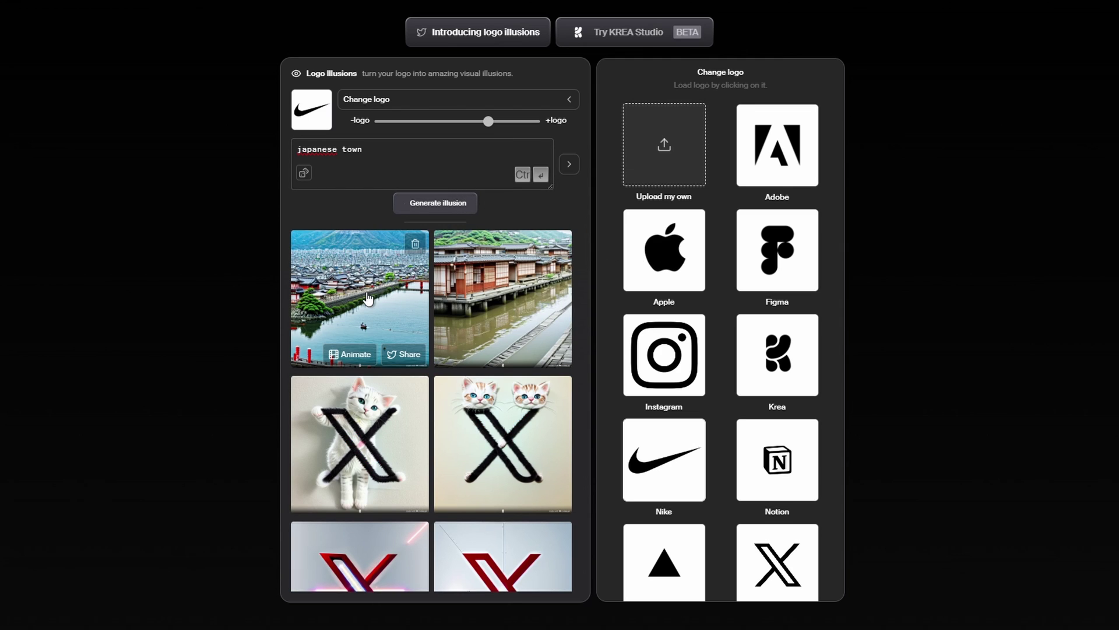
pyautogui.click(346, 356)
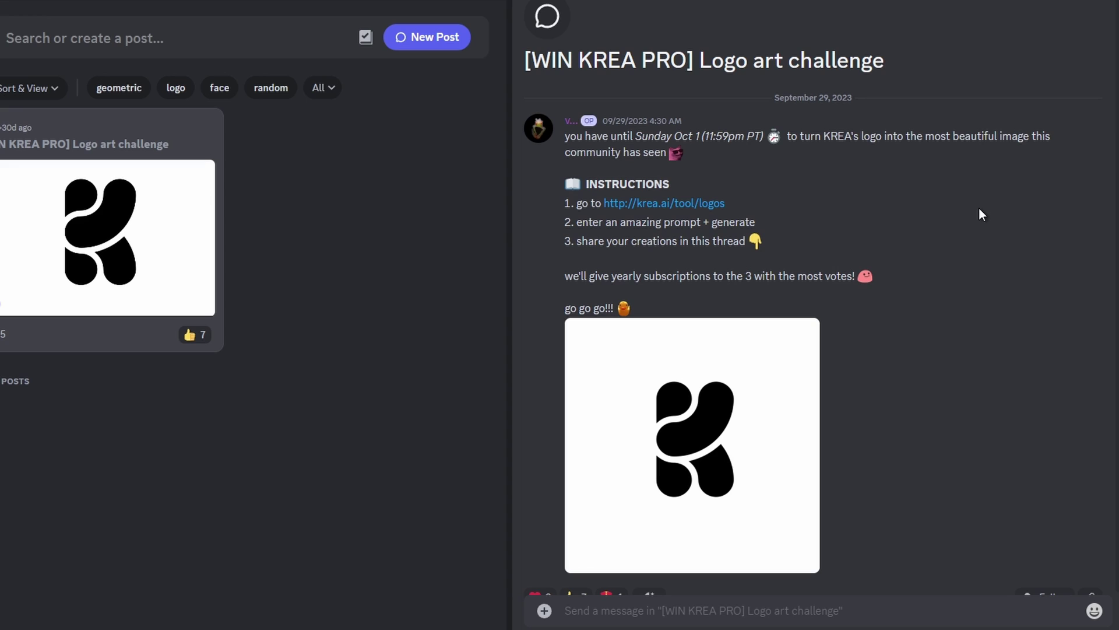
# Scroll through the Logo art challenge thread to view the submitted logo-art images.
pyautogui.scroll(-3, 950, 241)
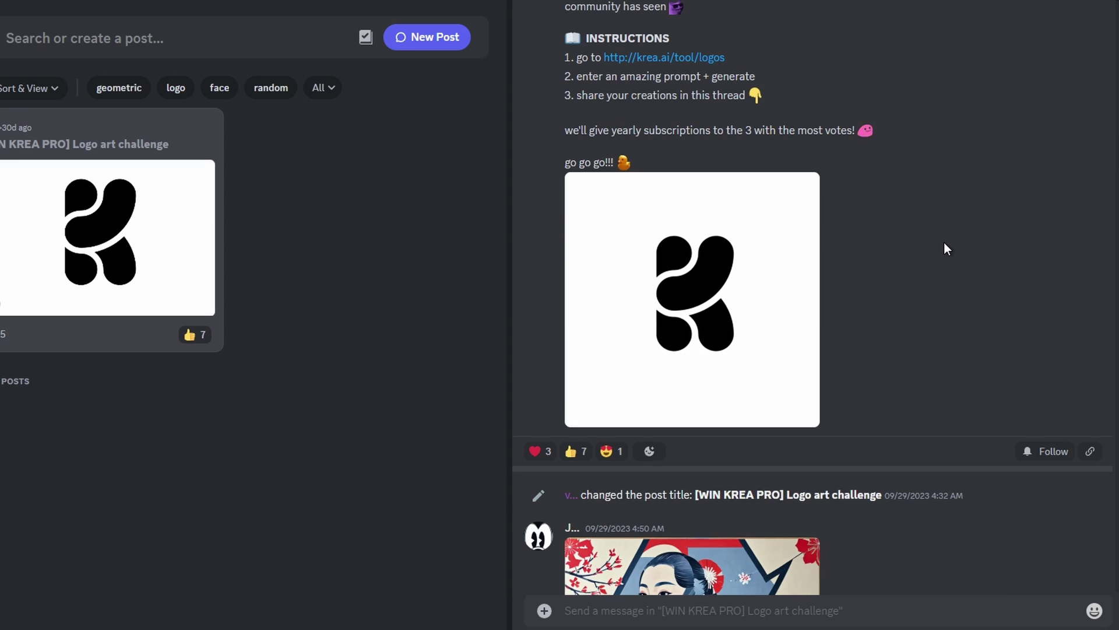
pyautogui.scroll(-3, 935, 246)
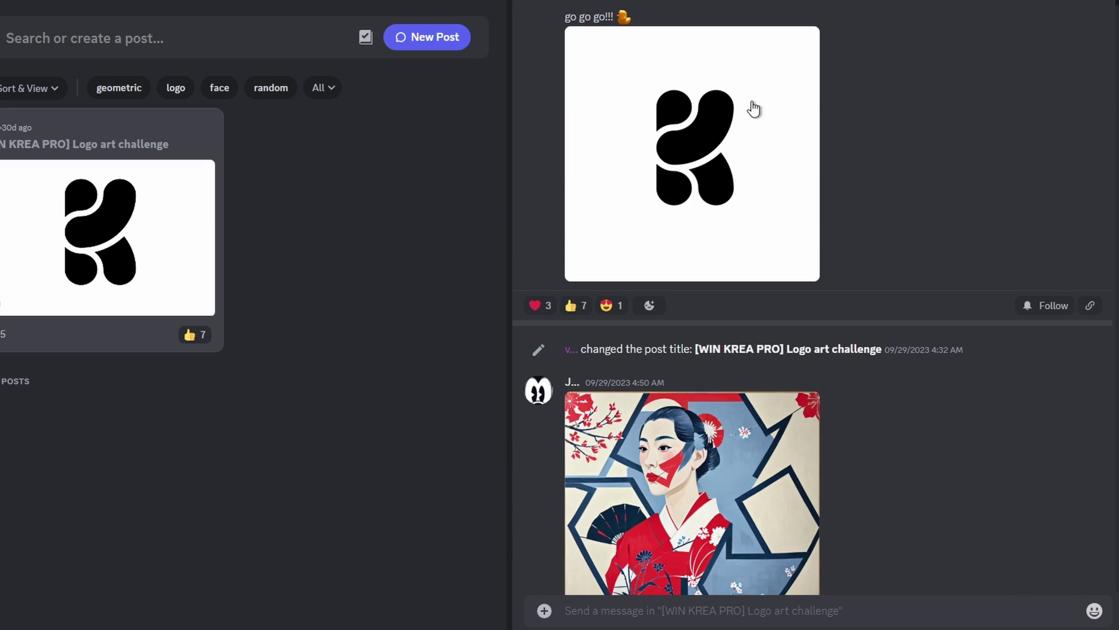
pyautogui.scroll(-3, 936, 233)
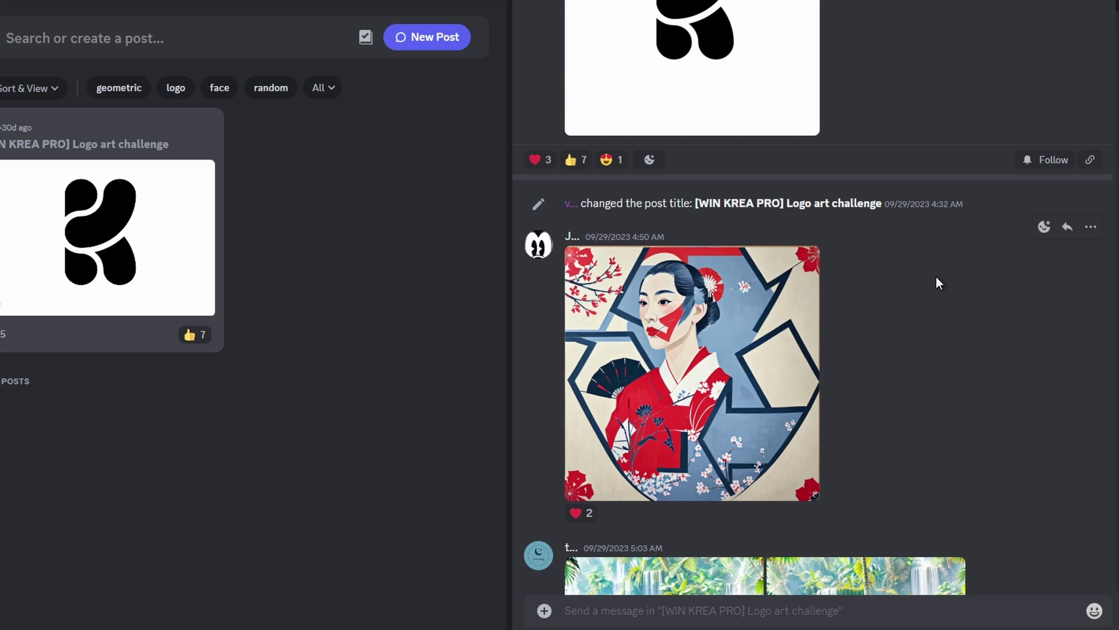
pyautogui.scroll(-3, 936, 285)
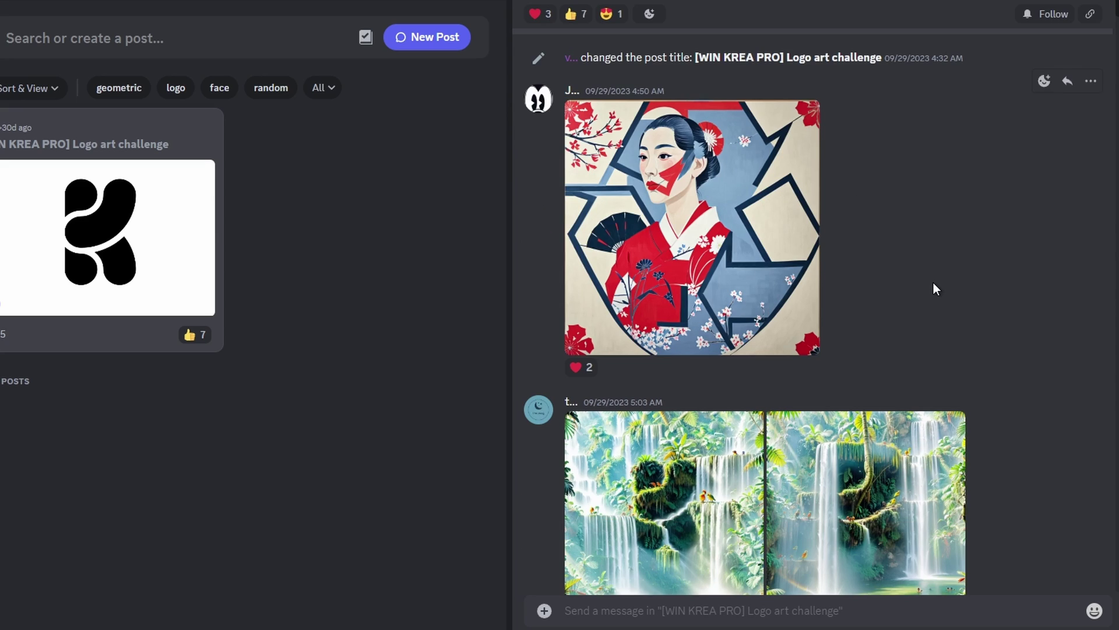
pyautogui.scroll(-10, 934, 286)
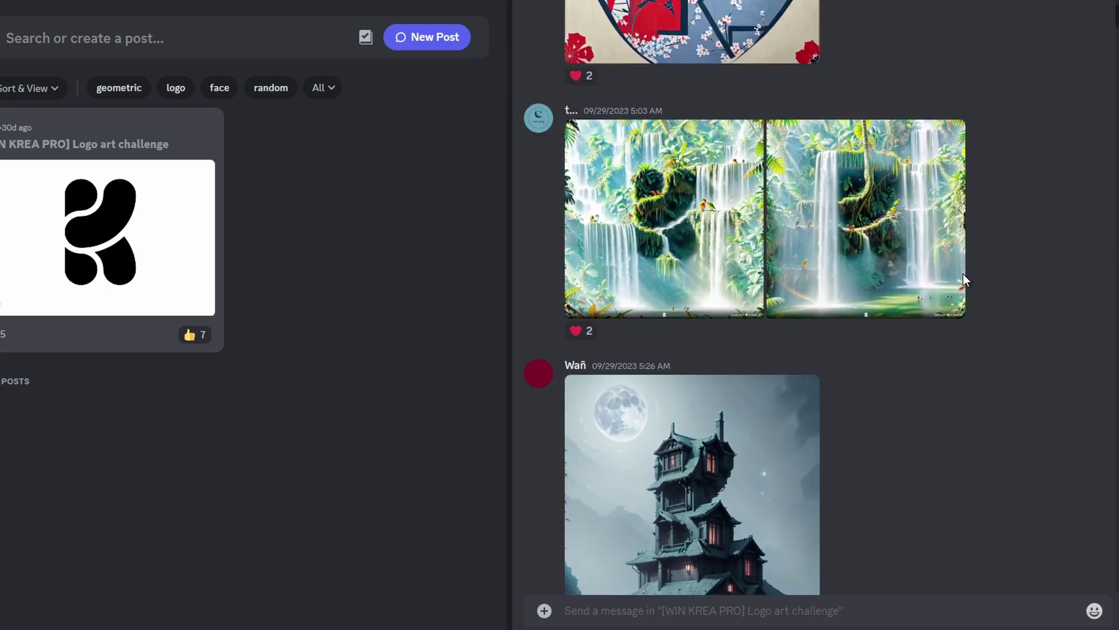
pyautogui.scroll(-9, 906, 276)
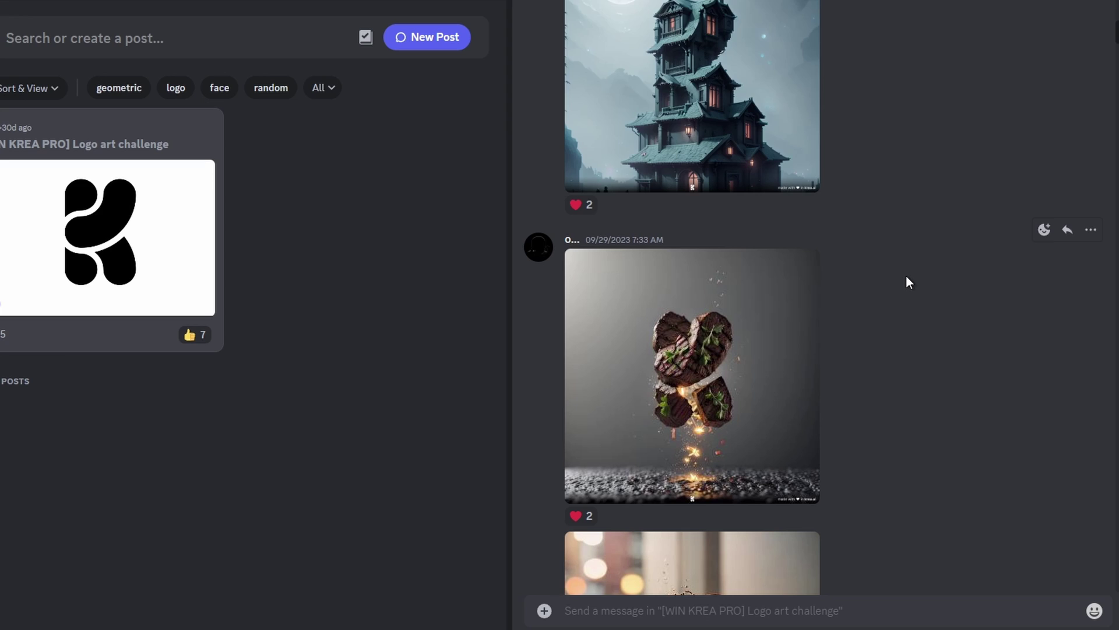
pyautogui.scroll(1, 906, 275)
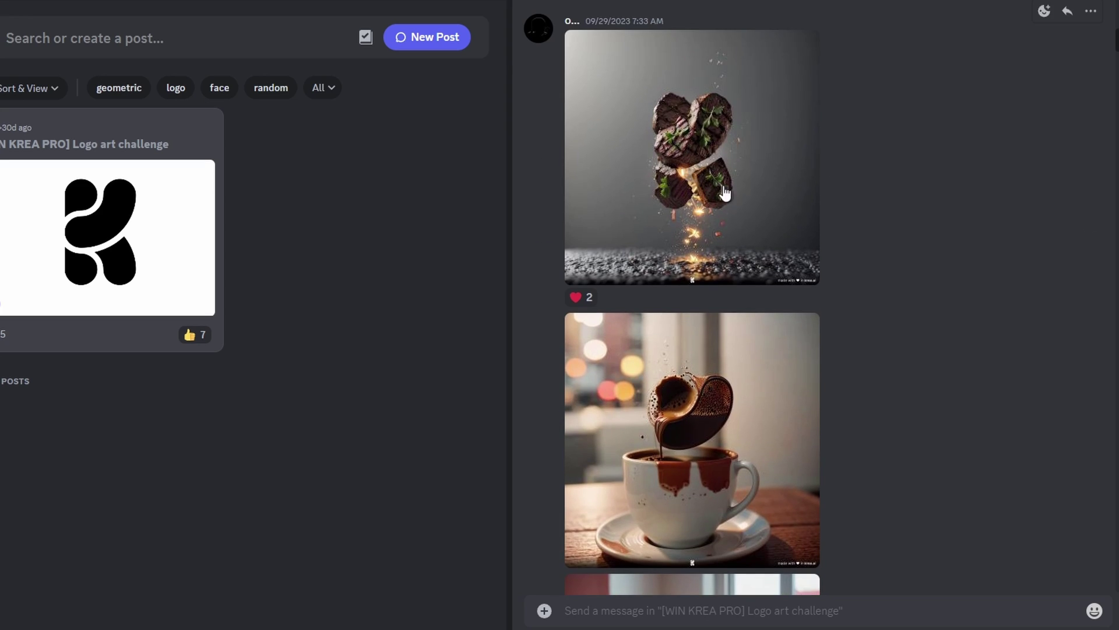
pyautogui.scroll(-4, 962, 297)
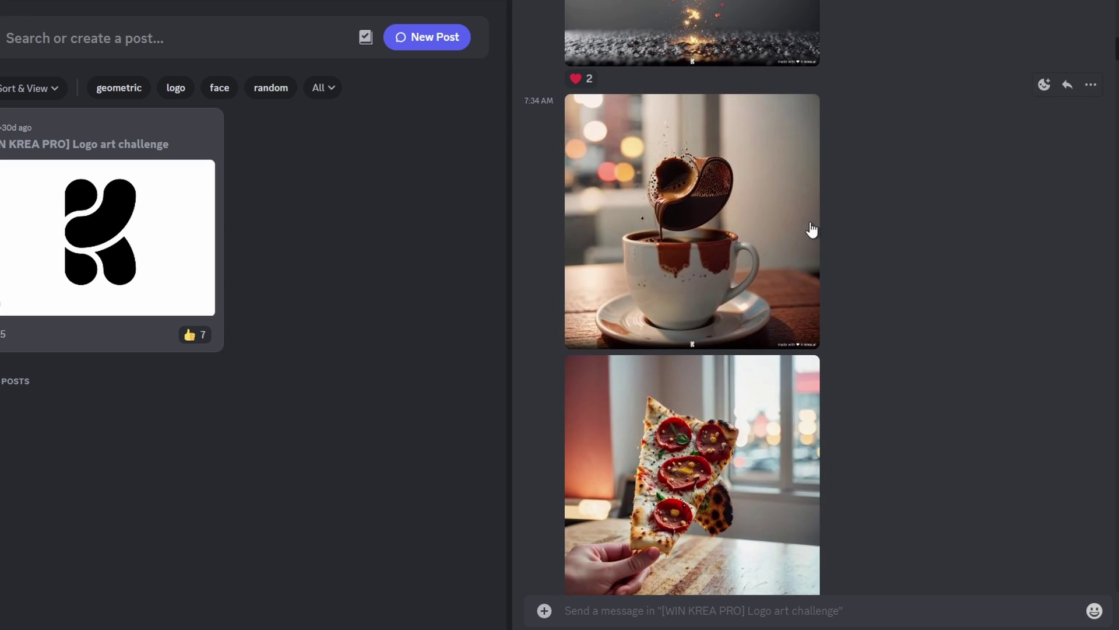
pyautogui.scroll(-5, 903, 269)
pyautogui.scroll(-5, 968, 266)
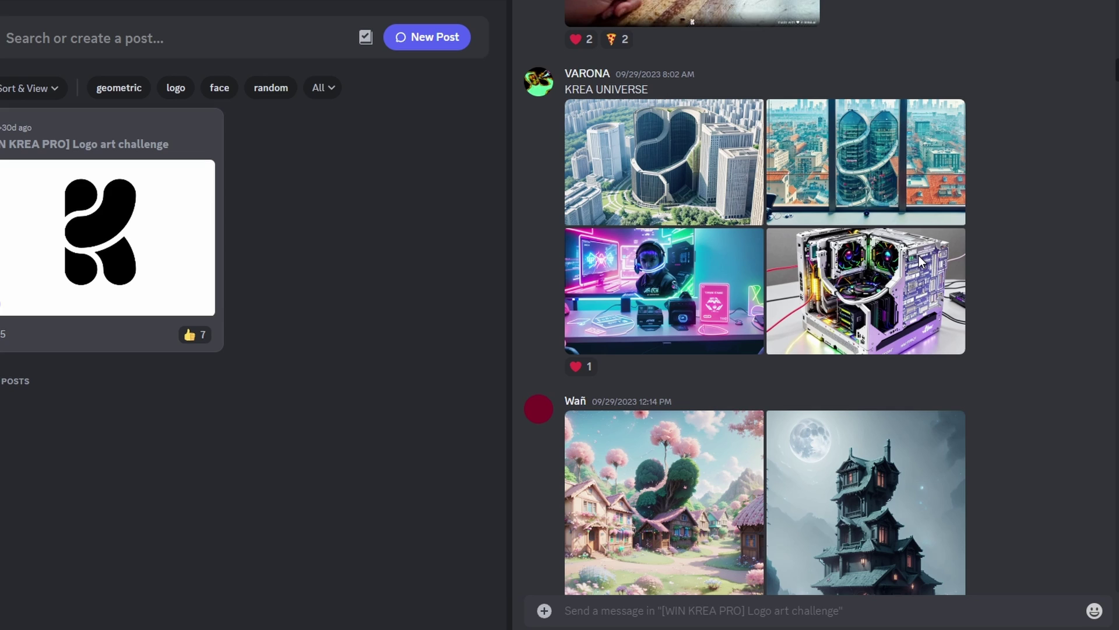
pyautogui.scroll(-3, 969, 261)
pyautogui.scroll(-5, 968, 263)
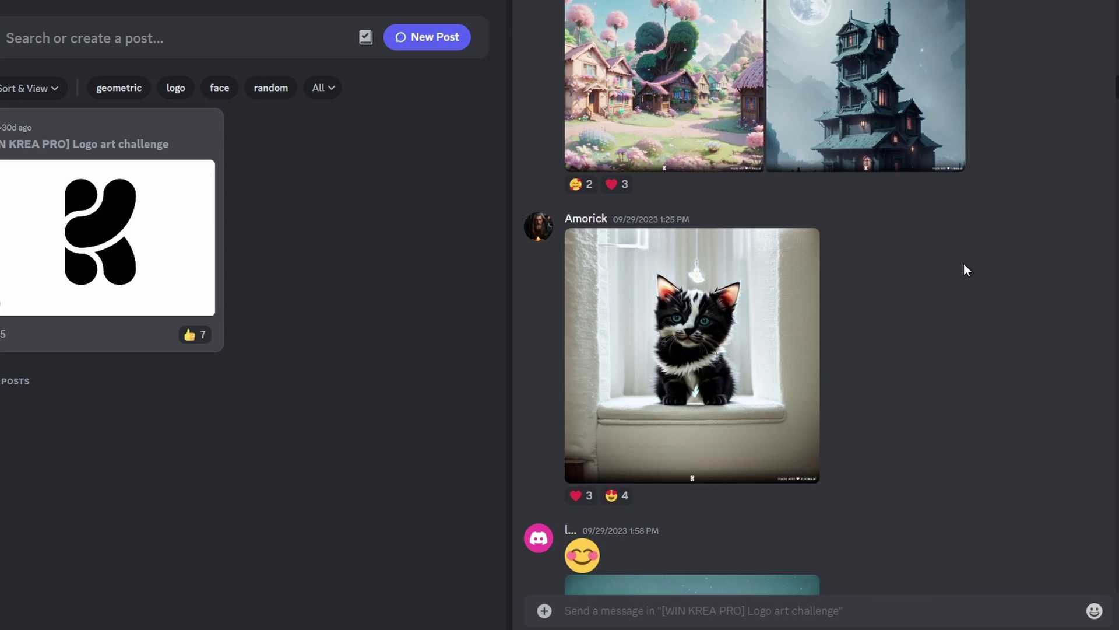
pyautogui.scroll(-6, 911, 263)
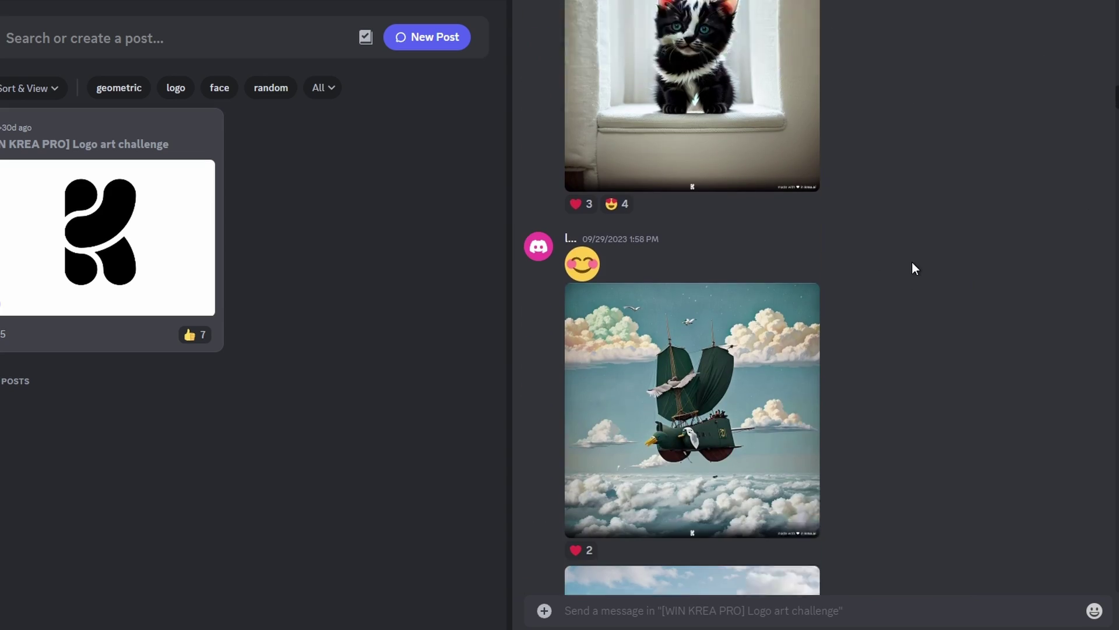
pyautogui.scroll(-10, 890, 261)
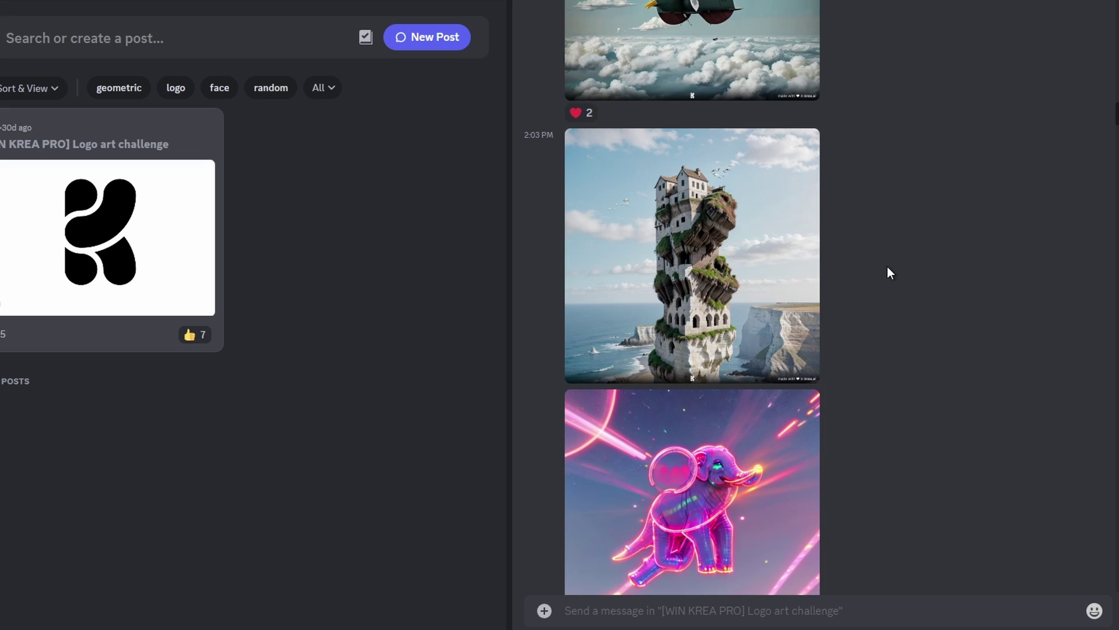
pyautogui.scroll(-8, 888, 267)
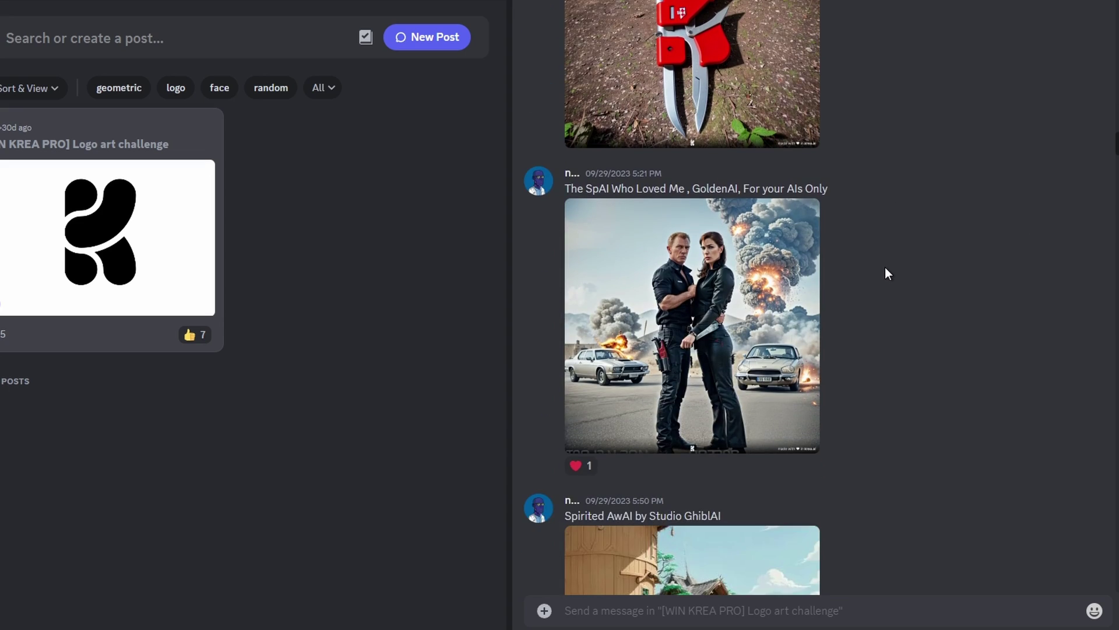
pyautogui.scroll(-2, 885, 274)
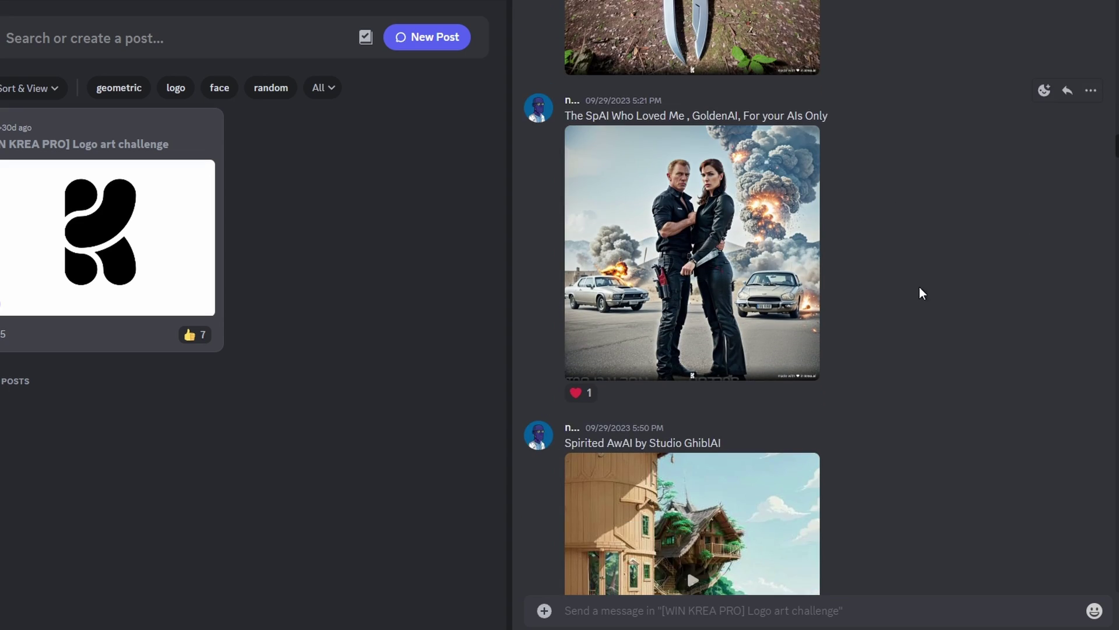
pyautogui.scroll(-5, 903, 297)
pyautogui.scroll(-5, 874, 294)
pyautogui.scroll(-3, 865, 293)
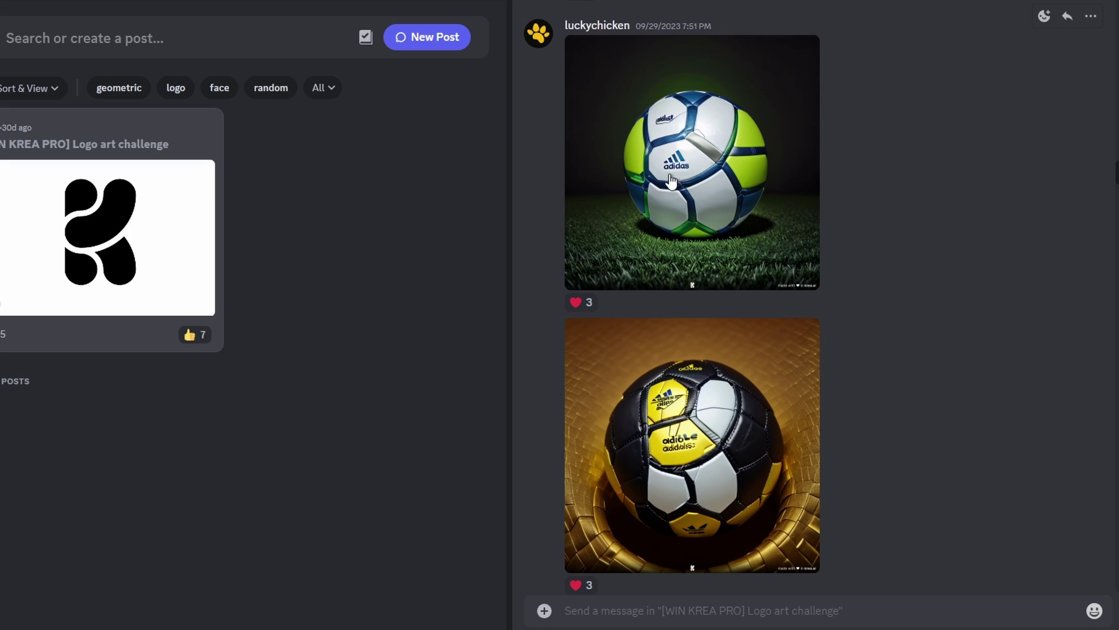
pyautogui.scroll(-15, 920, 351)
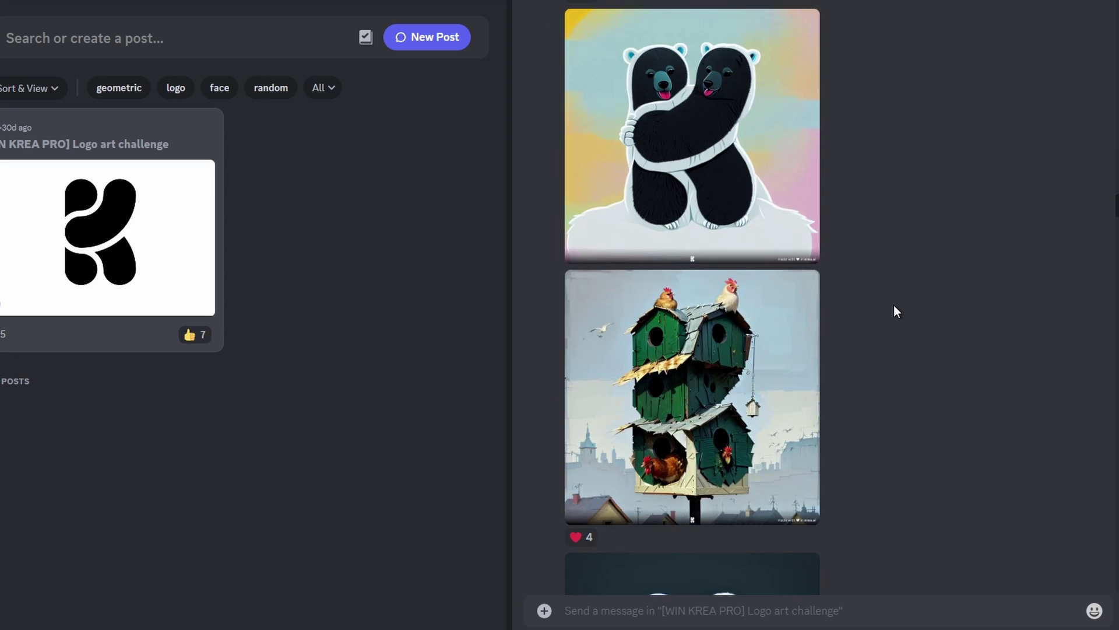
pyautogui.scroll(-14, 894, 305)
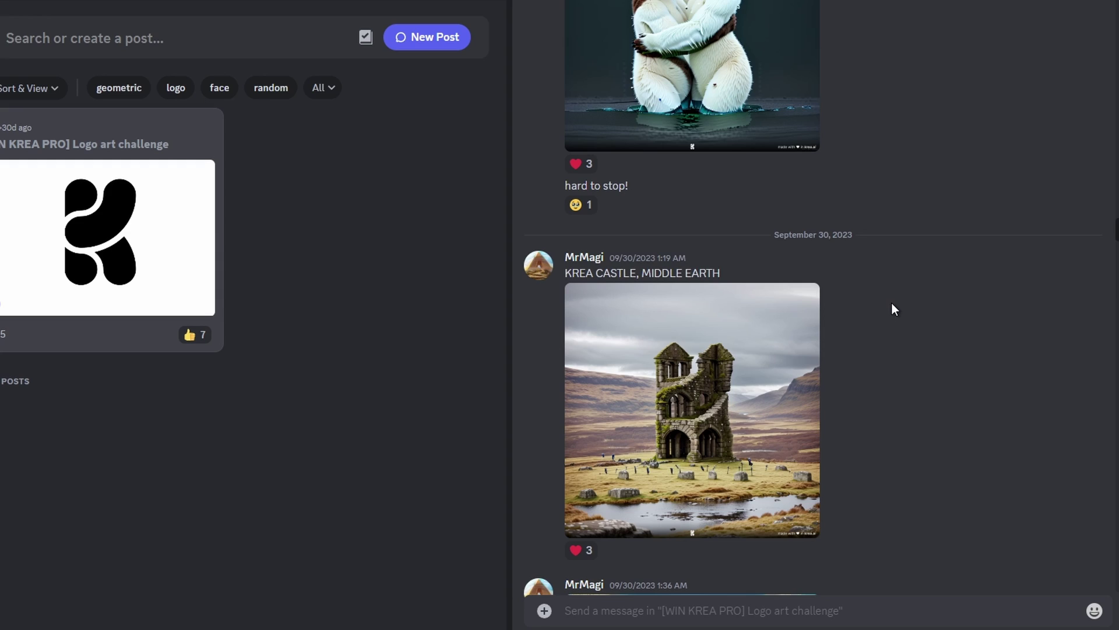
pyautogui.scroll(-8, 893, 304)
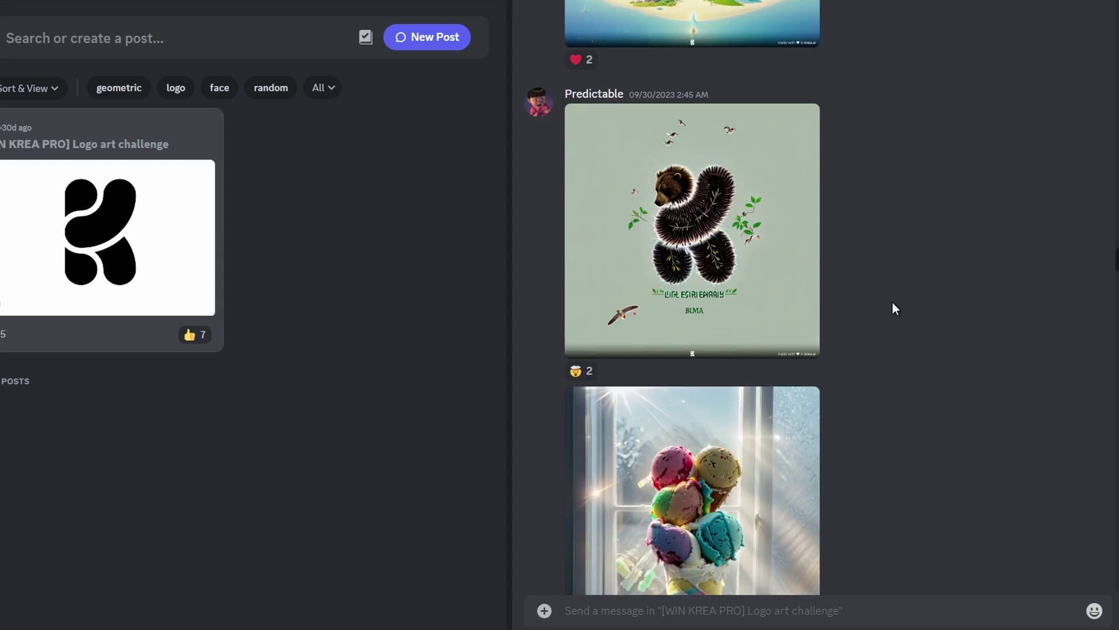
pyautogui.scroll(-5, 893, 303)
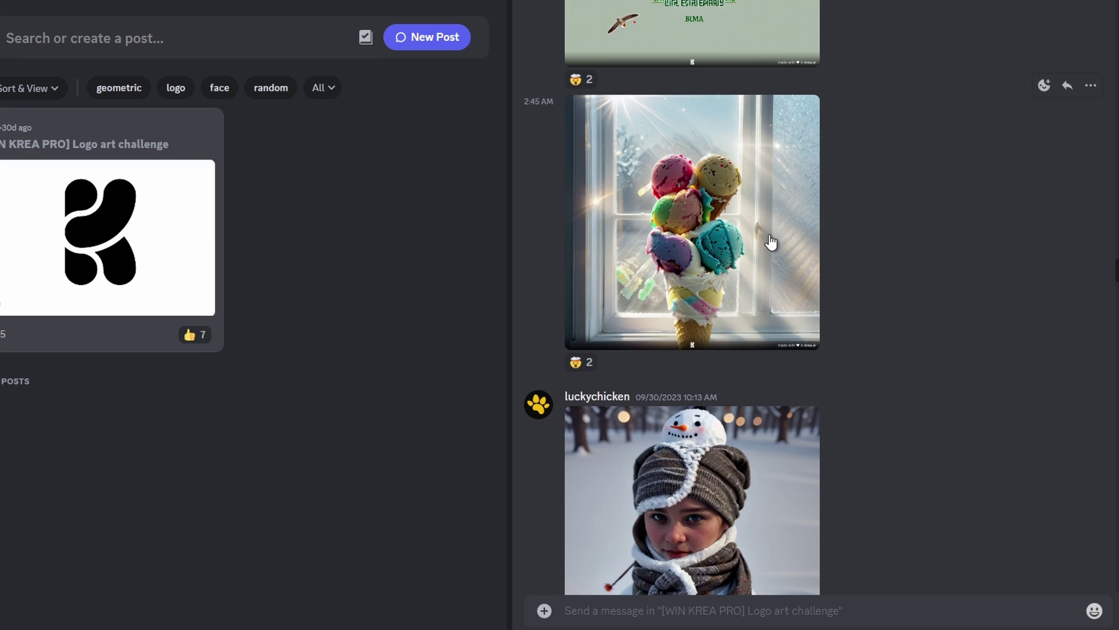
pyautogui.scroll(-3, 874, 248)
pyautogui.scroll(-3, 919, 251)
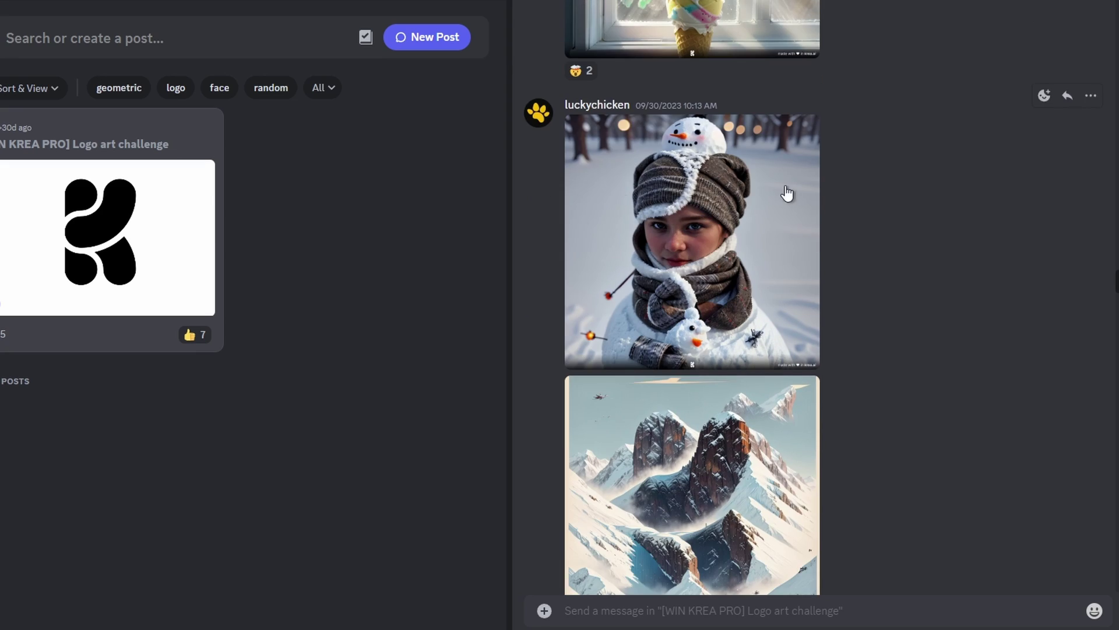
pyautogui.scroll(-4, 889, 248)
pyautogui.scroll(-10, 887, 242)
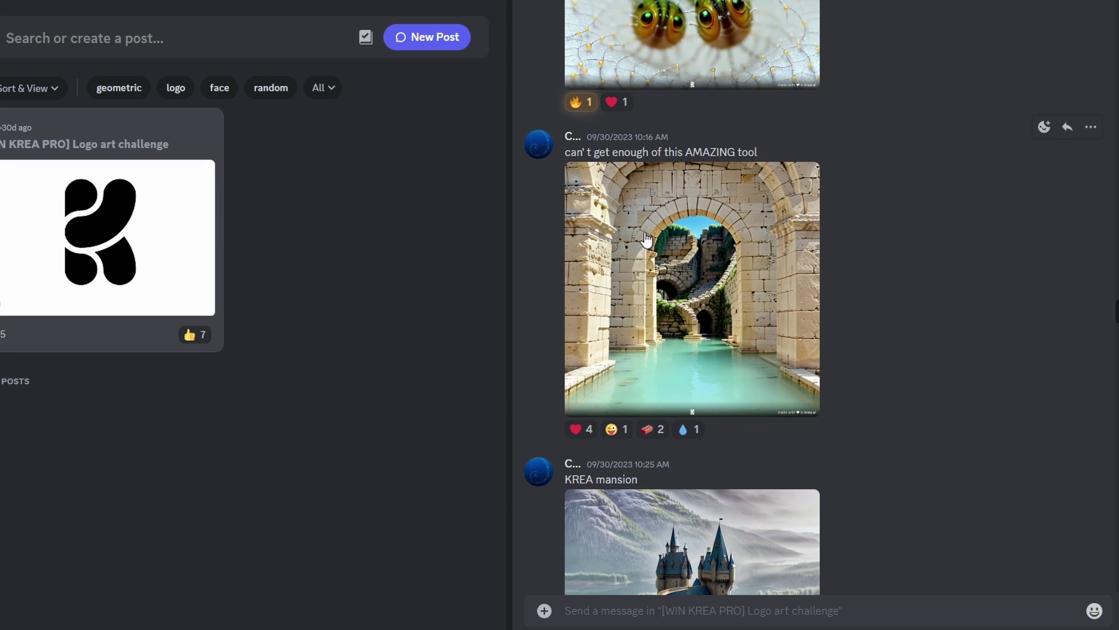
pyautogui.scroll(-9, 910, 302)
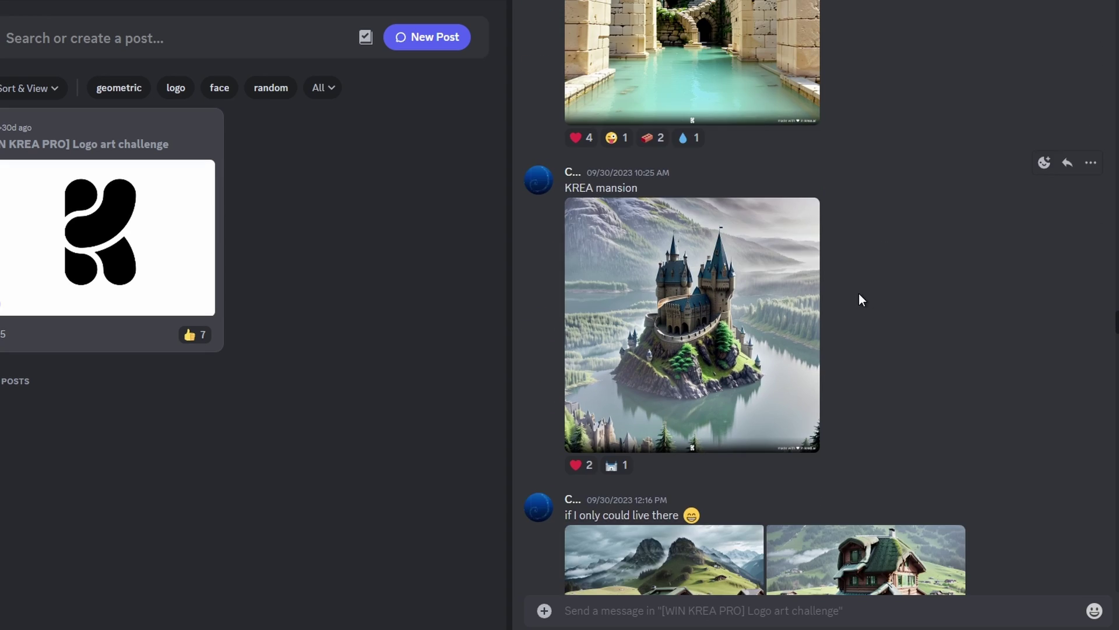
pyautogui.scroll(-10, 875, 272)
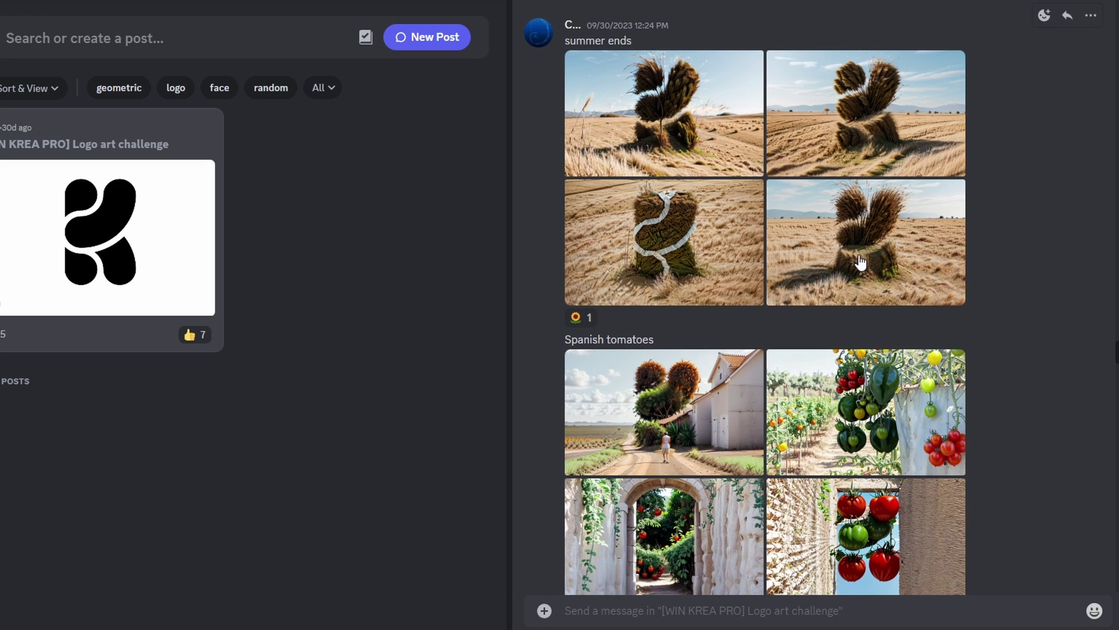
pyautogui.scroll(-4, 844, 257)
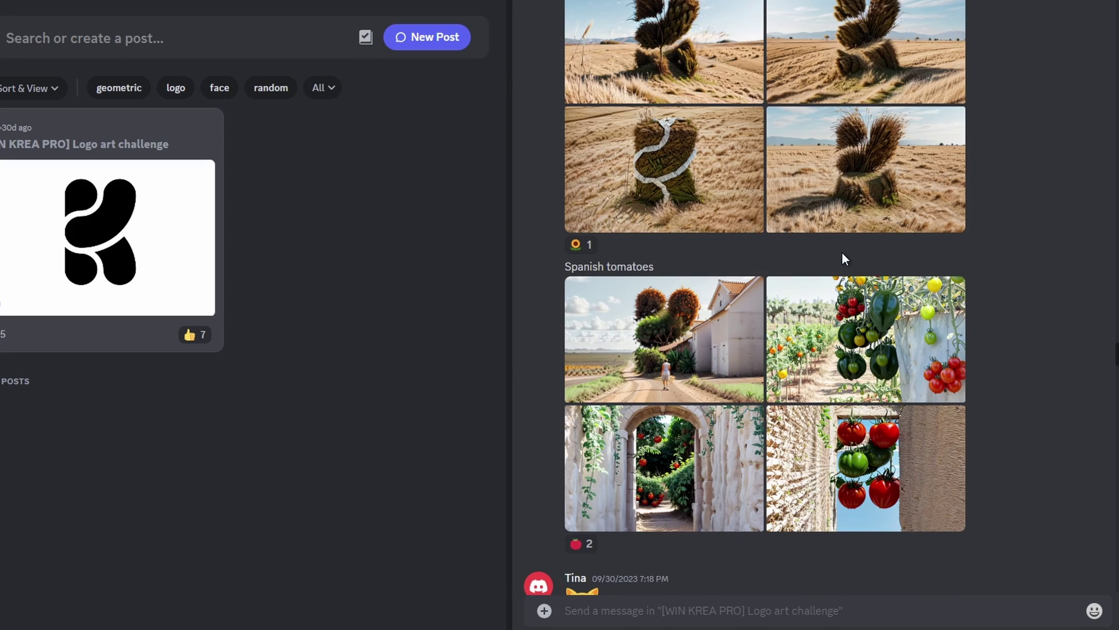
pyautogui.scroll(-8, 843, 260)
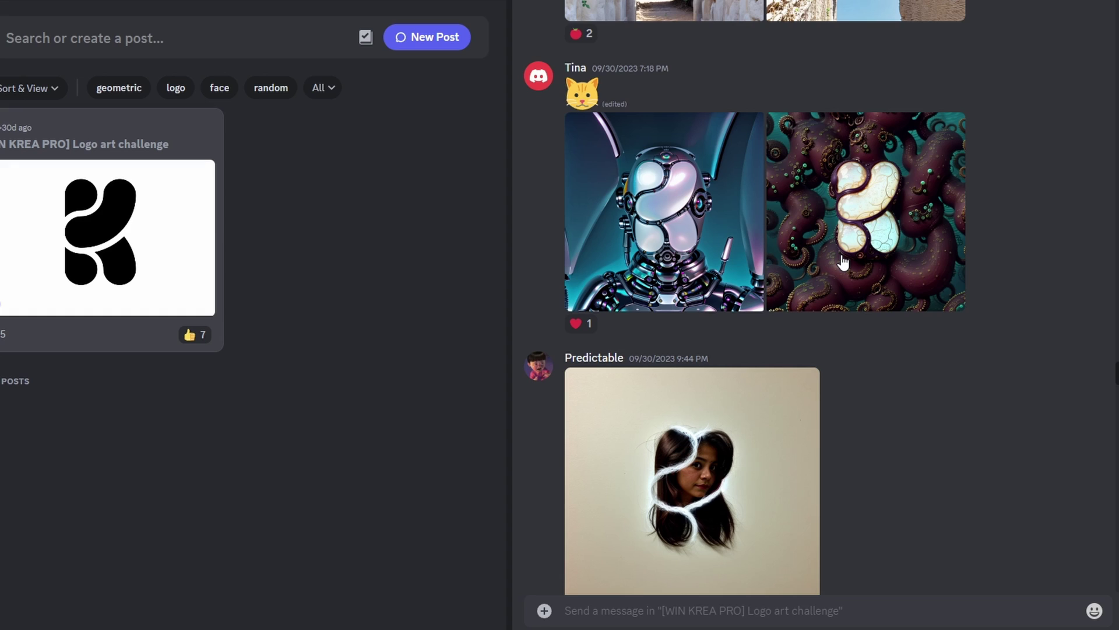
pyautogui.scroll(-9, 842, 257)
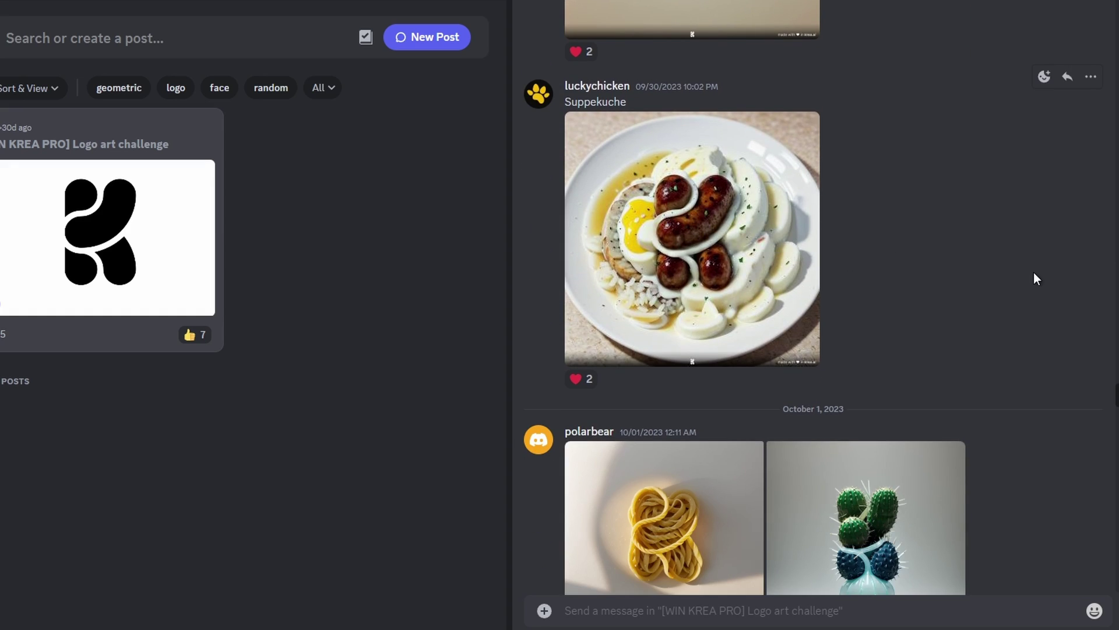
pyautogui.scroll(-5, 1026, 274)
pyautogui.scroll(-16, 1018, 274)
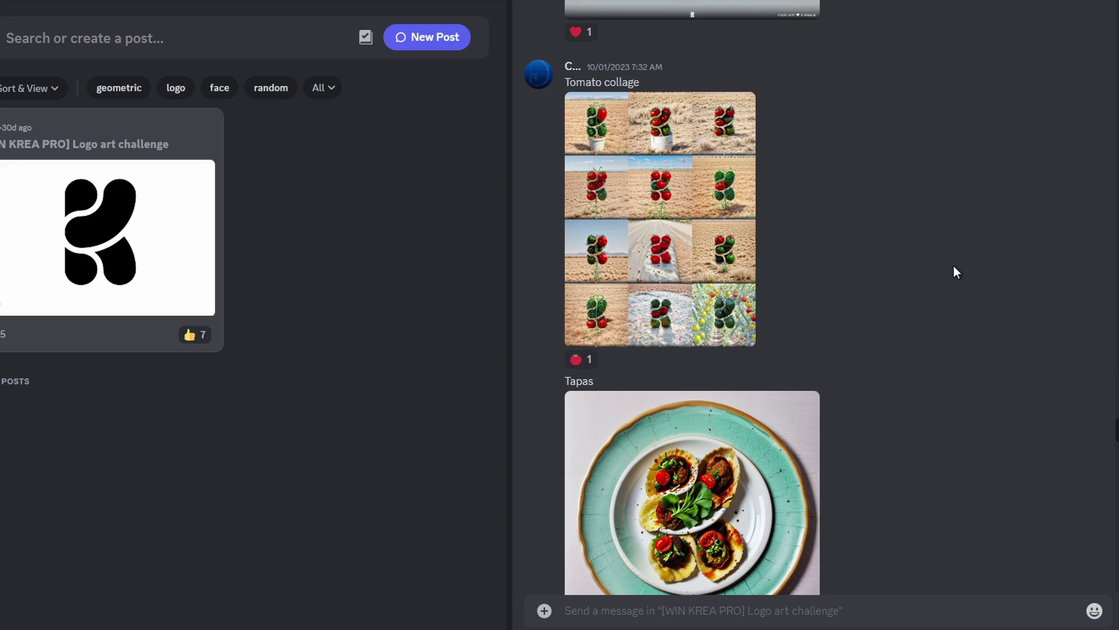
pyautogui.scroll(-10, 945, 265)
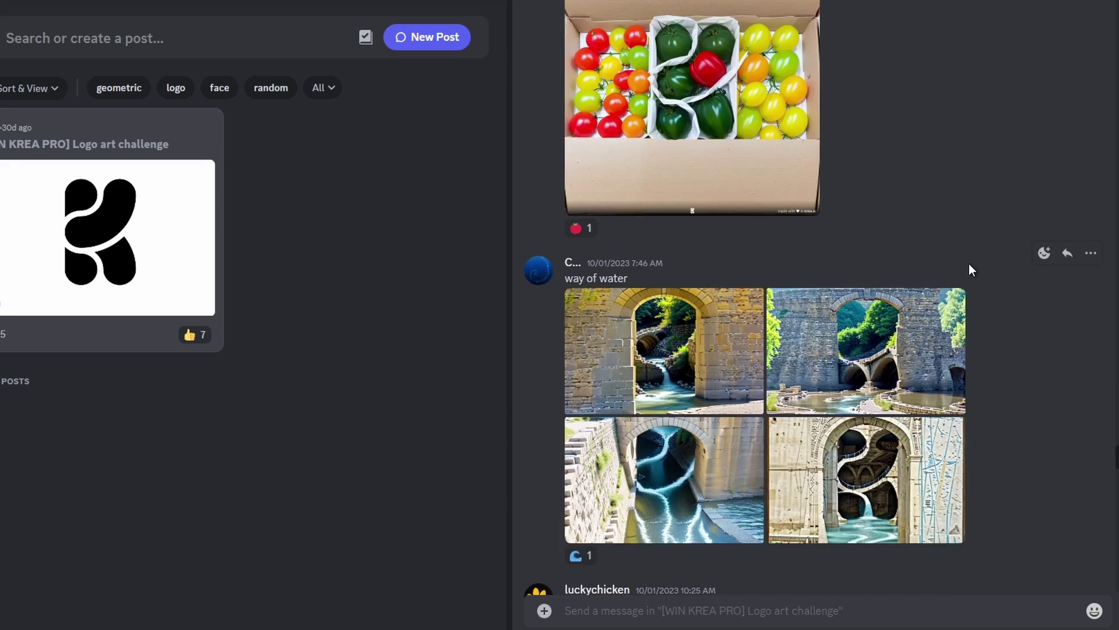
pyautogui.scroll(-15, 968, 269)
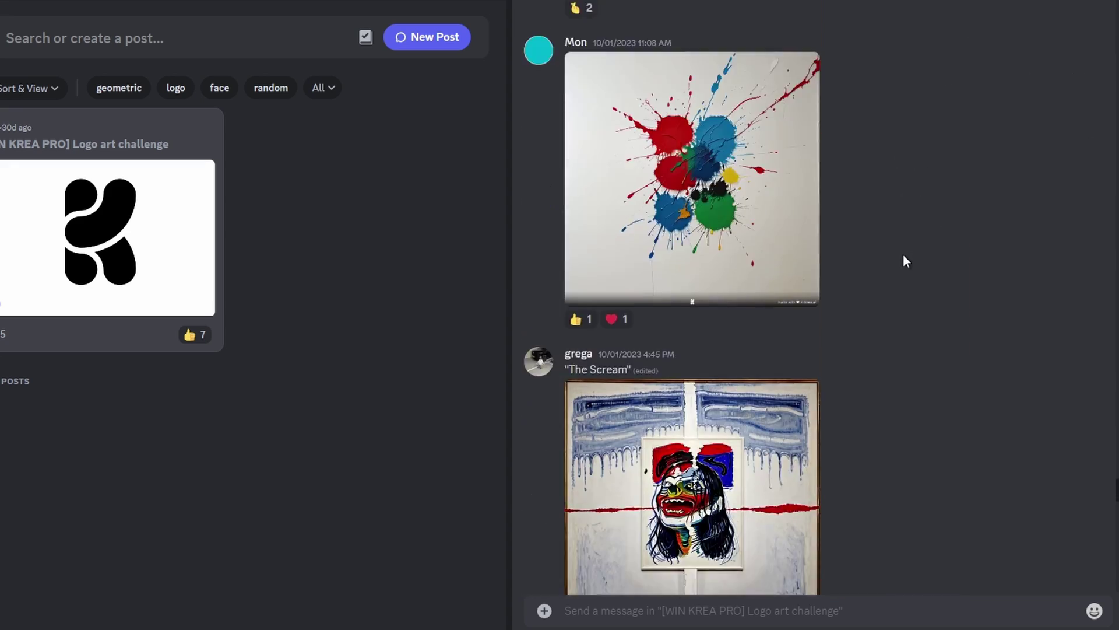
pyautogui.scroll(-9, 904, 261)
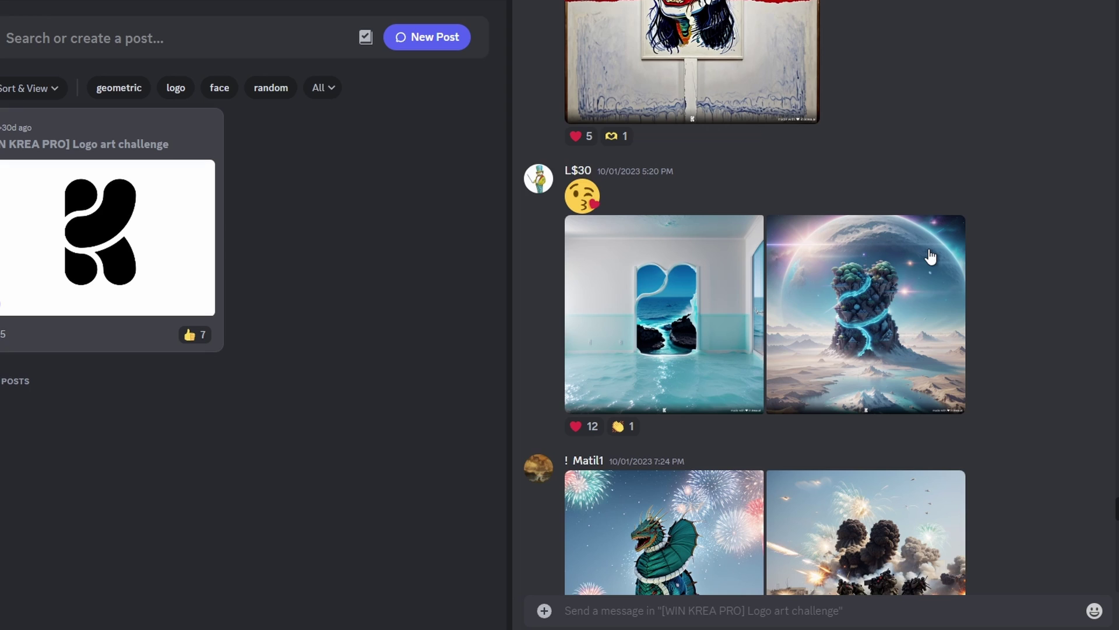
pyautogui.scroll(-9, 930, 257)
pyautogui.scroll(-14, 921, 257)
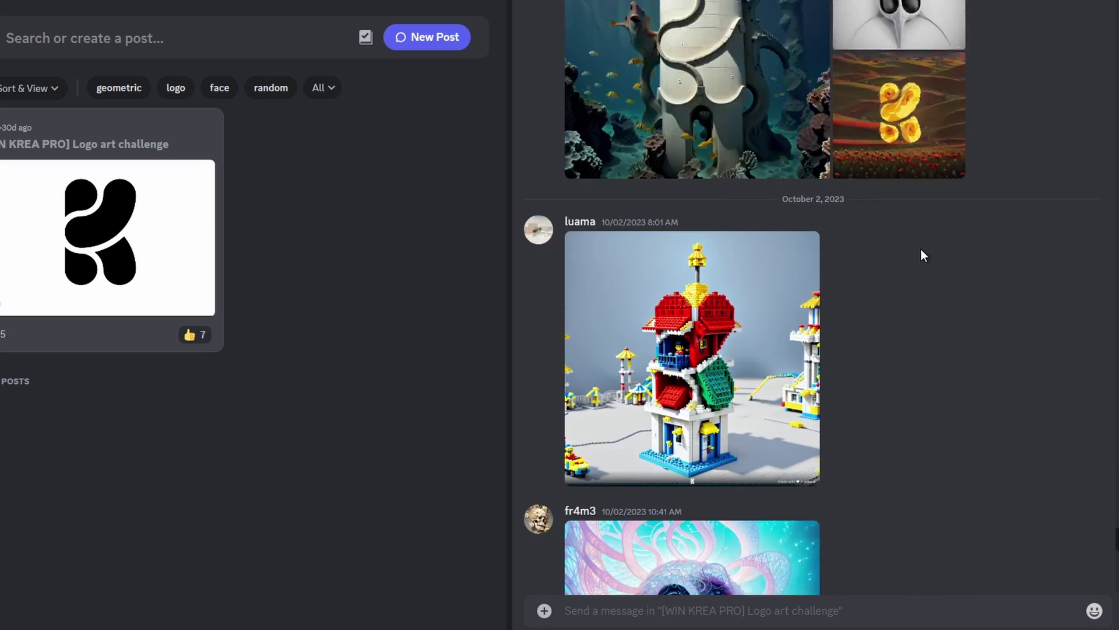
pyautogui.scroll(-1, 914, 251)
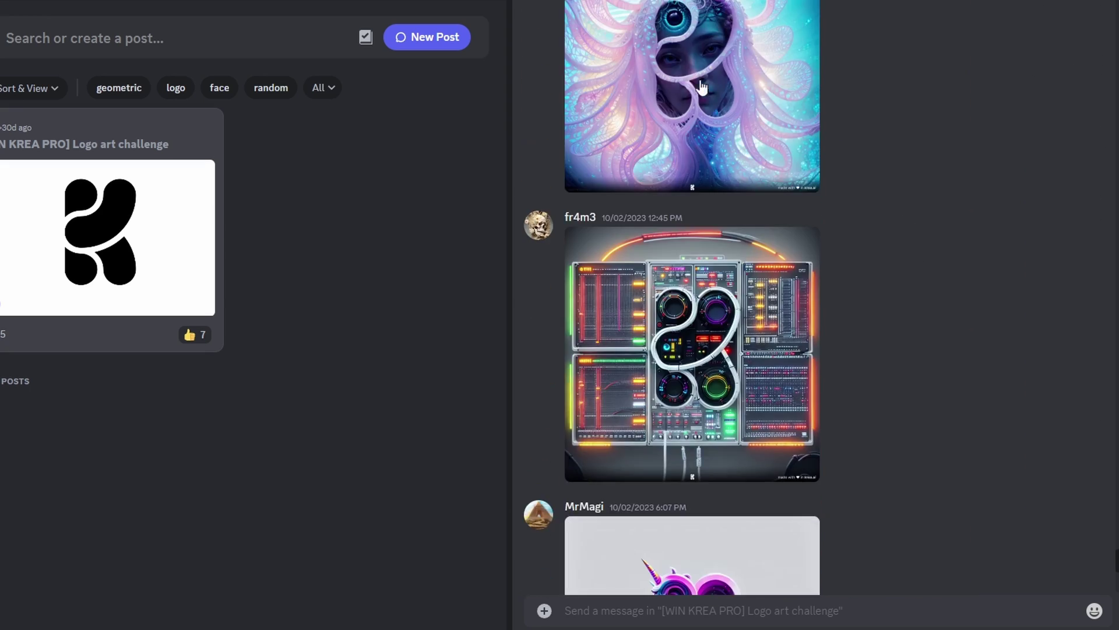
pyautogui.scroll(-6, 907, 277)
pyautogui.scroll(-3, 901, 275)
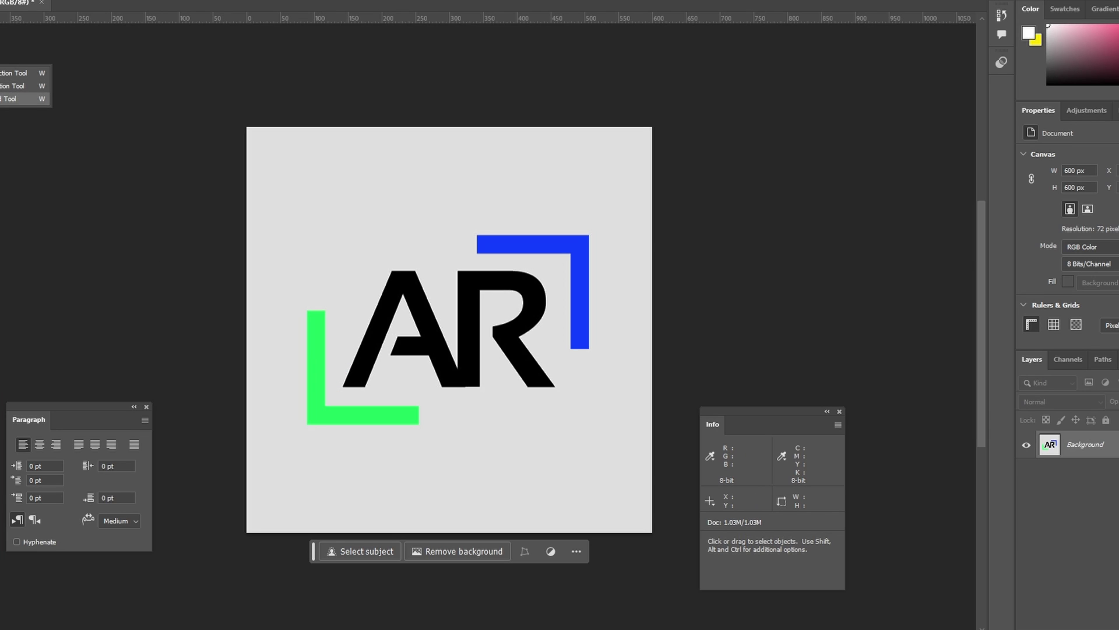
# Make the AR logo's brackets black, export as PNG-24 without transparency, and generate cyberpunk city illusions.
pyautogui.click(23, 99)
pyautogui.click(318, 318)
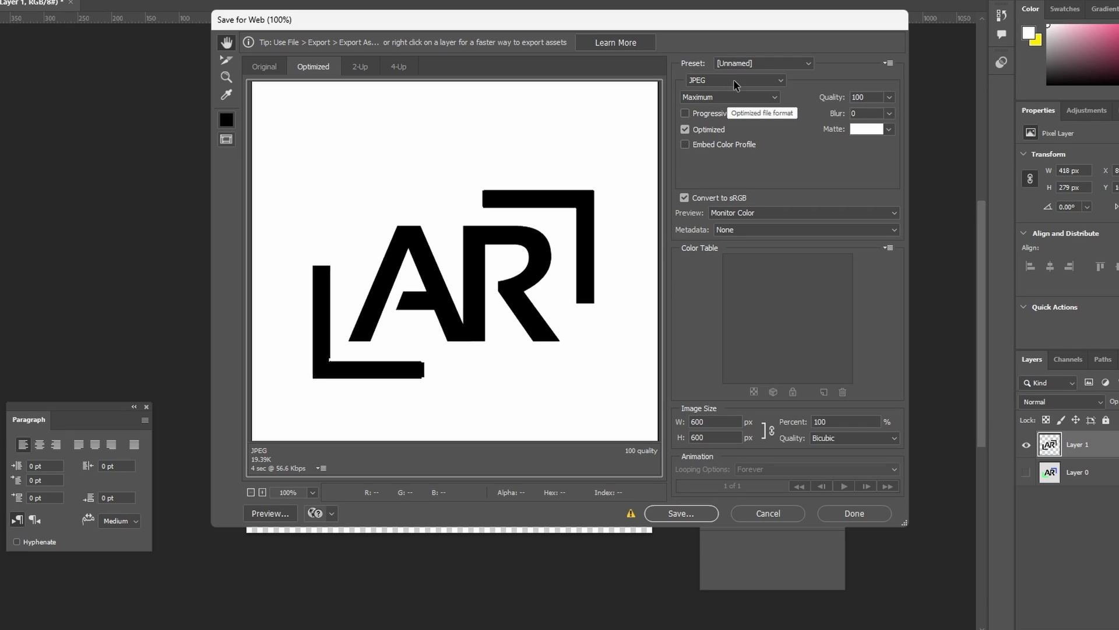
pyautogui.click(758, 81)
pyautogui.click(727, 123)
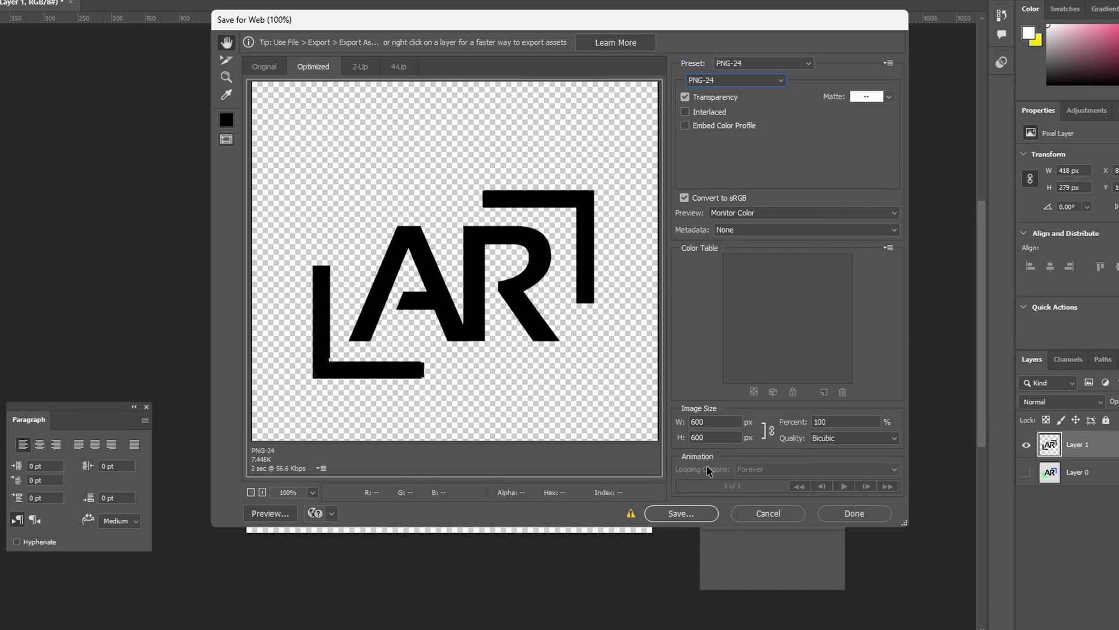
pyautogui.click(700, 96)
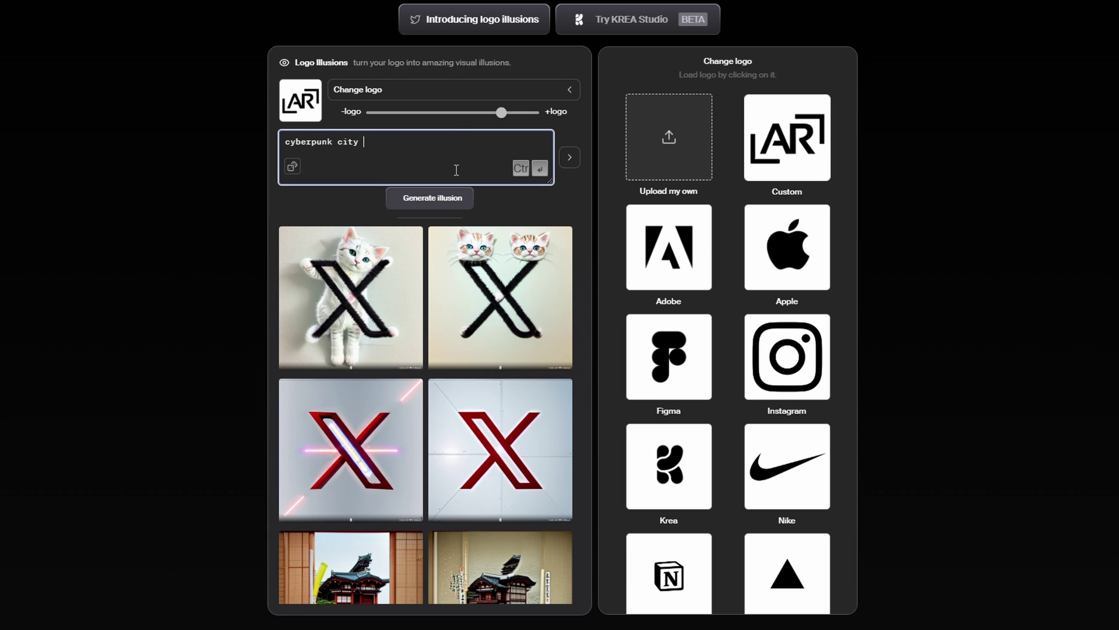
pyautogui.click(452, 199)
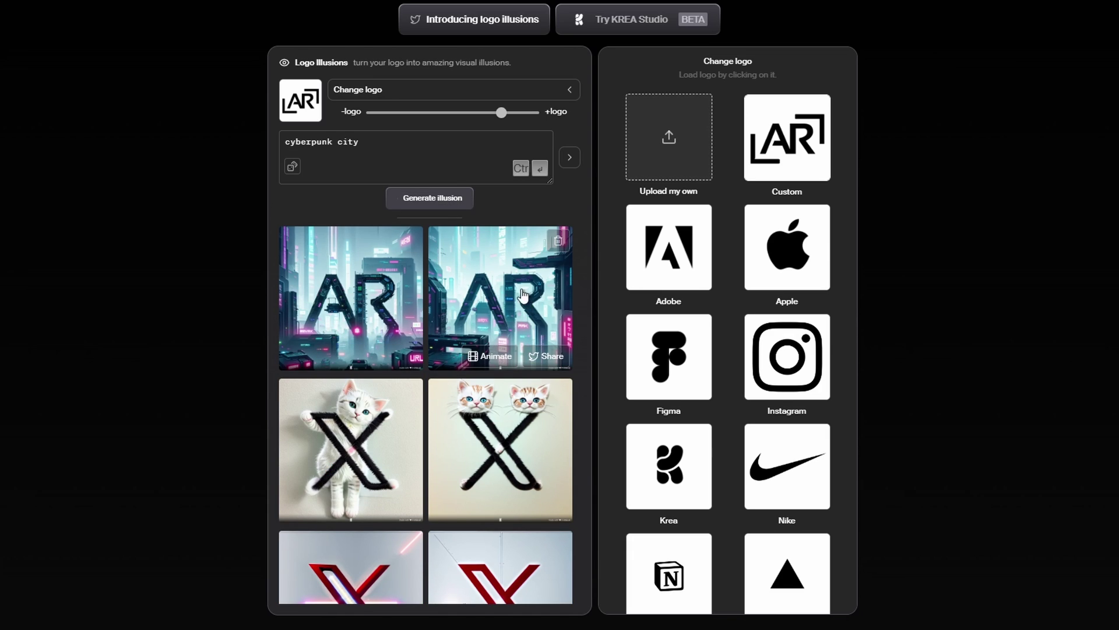
# Load a pizza prompt from the Prompt manager, generate AR-logo illusions, and animate the first pizza image.
pyautogui.moveTo(392, 154); pyautogui.dragTo(271, 138)
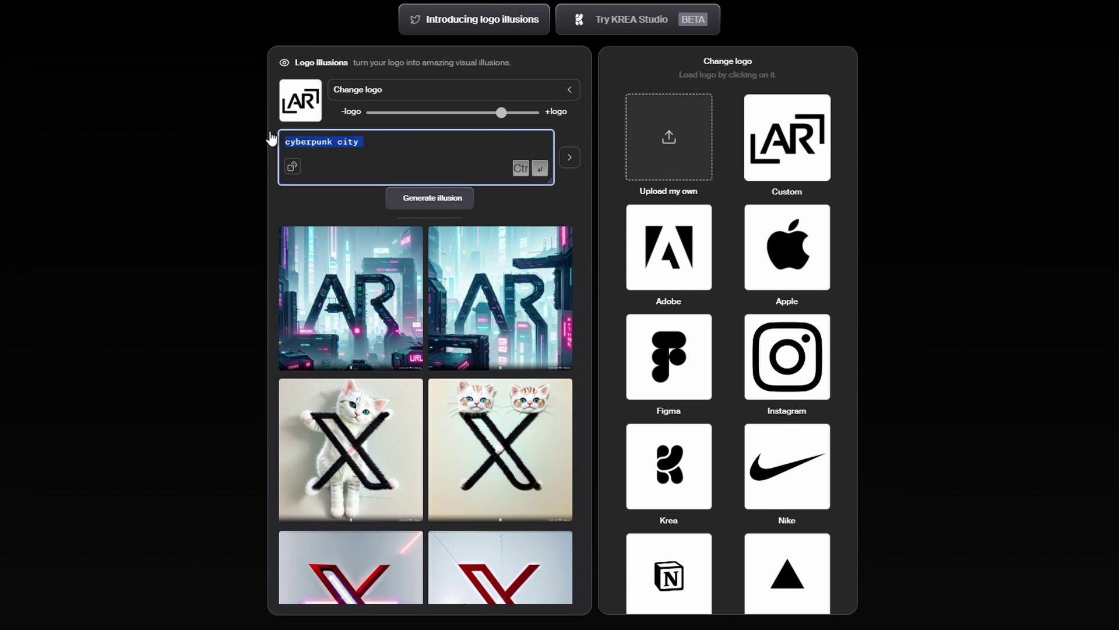
pyautogui.click(570, 156)
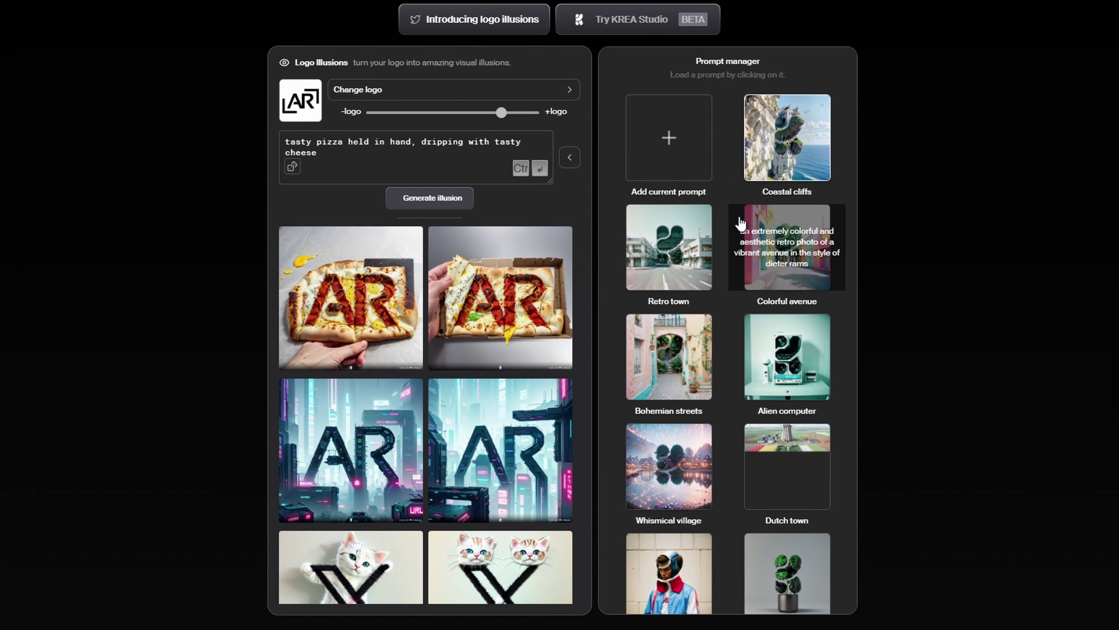
pyautogui.moveTo(361, 317)
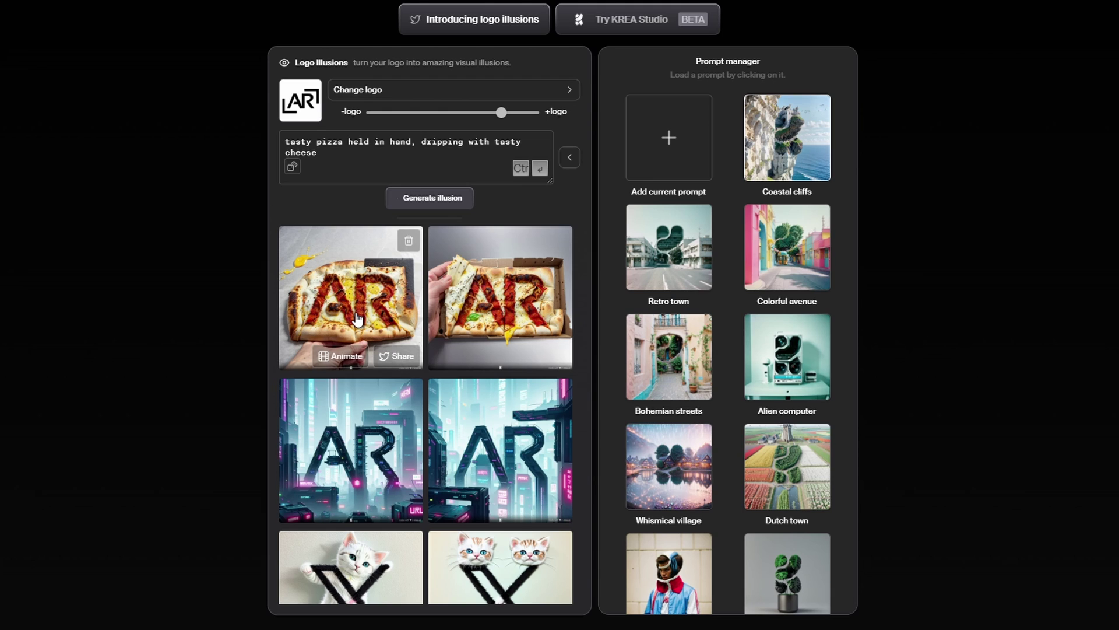
pyautogui.click(330, 356)
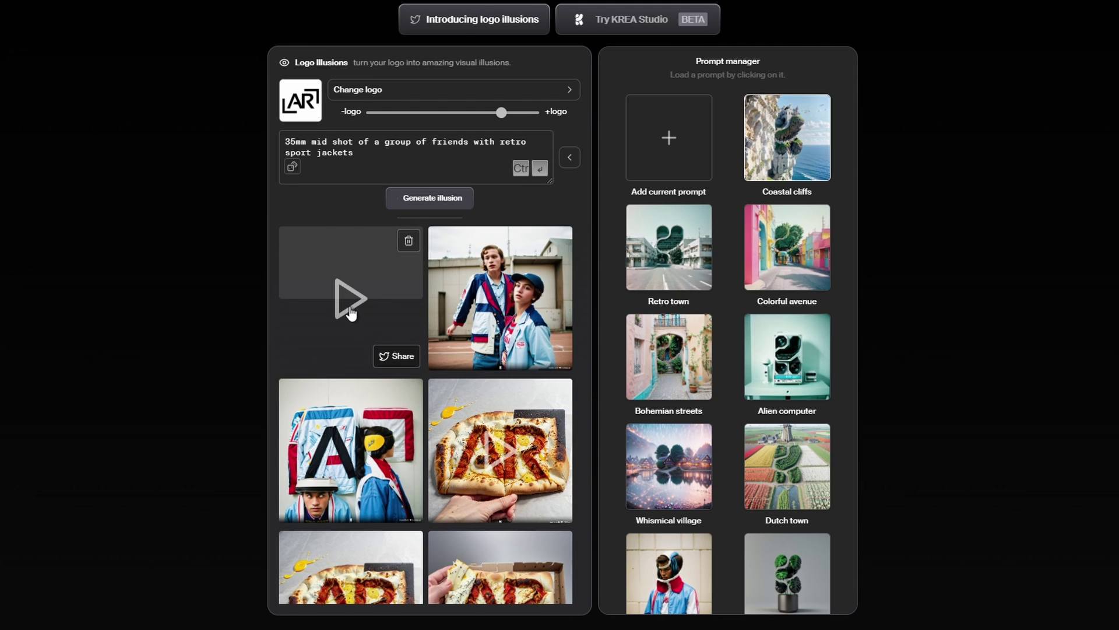
# Play the generated video of the group of friends.
pyautogui.click(350, 313)
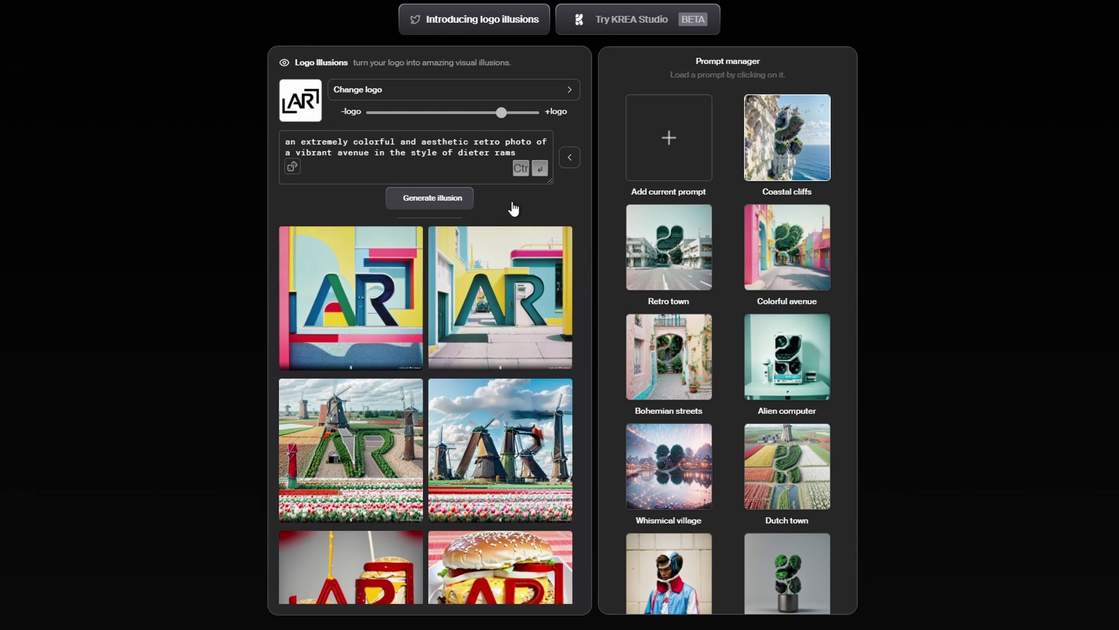
# Generate illusions from 'artificial intelligence futuristic robot construction site, advanced, detailed, vibrant, energetic'.
pyautogui.moveTo(492, 246)
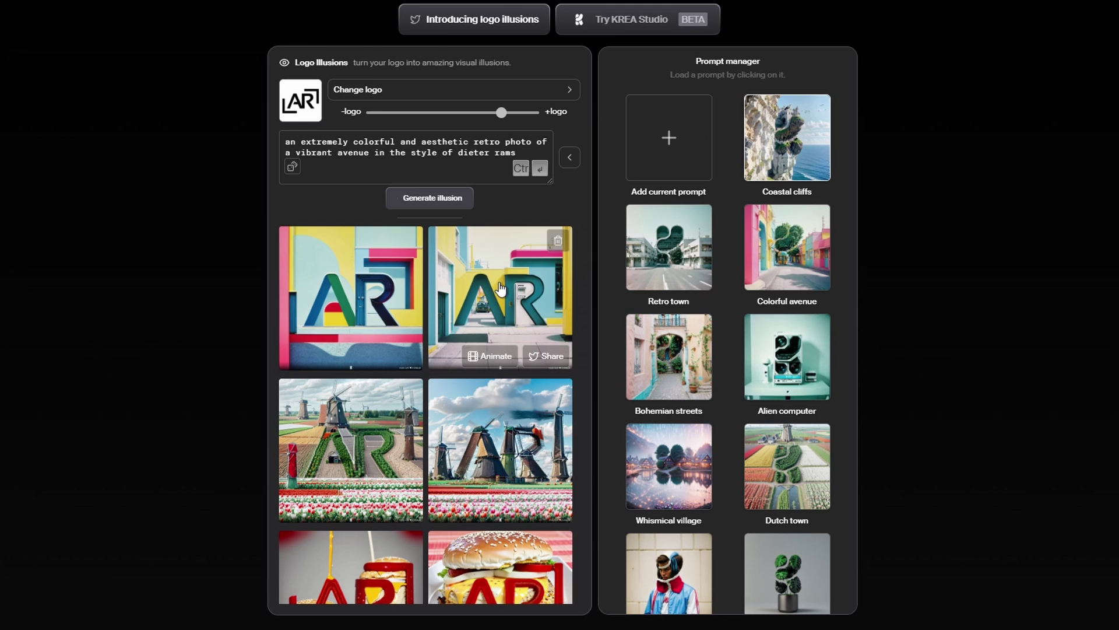
pyautogui.click(368, 150)
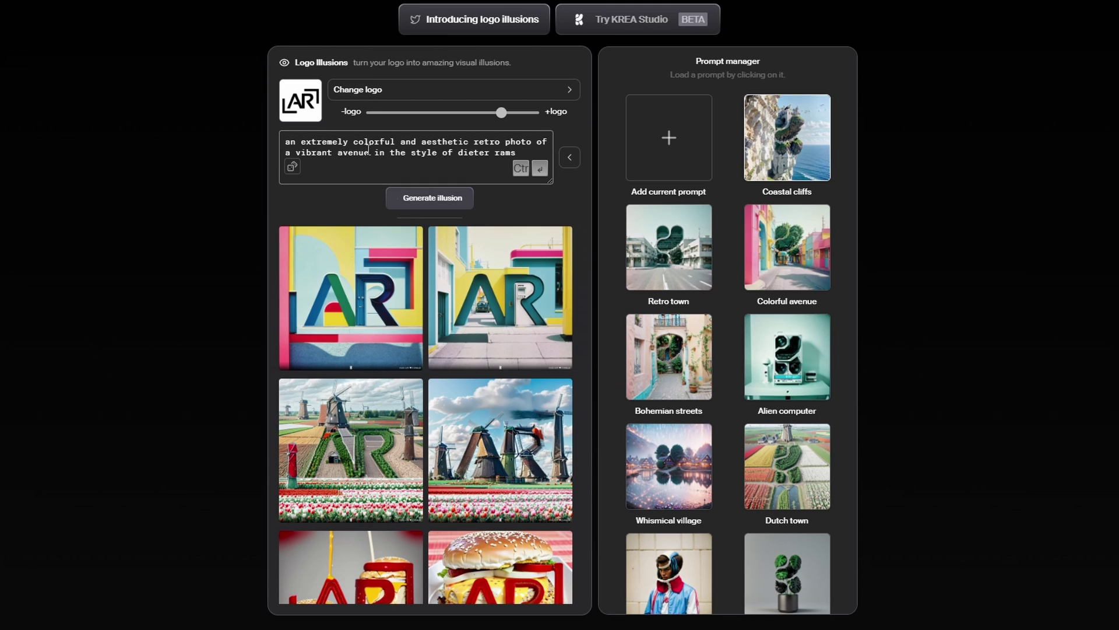
pyautogui.click(369, 150)
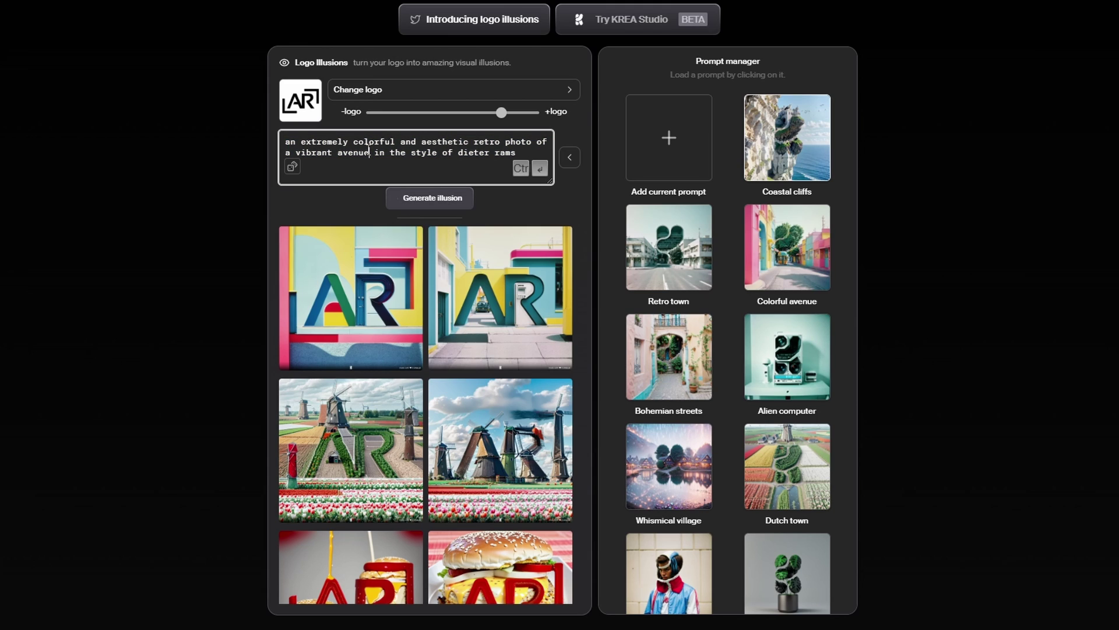
pyautogui.hotkey('ctrl', 'a')
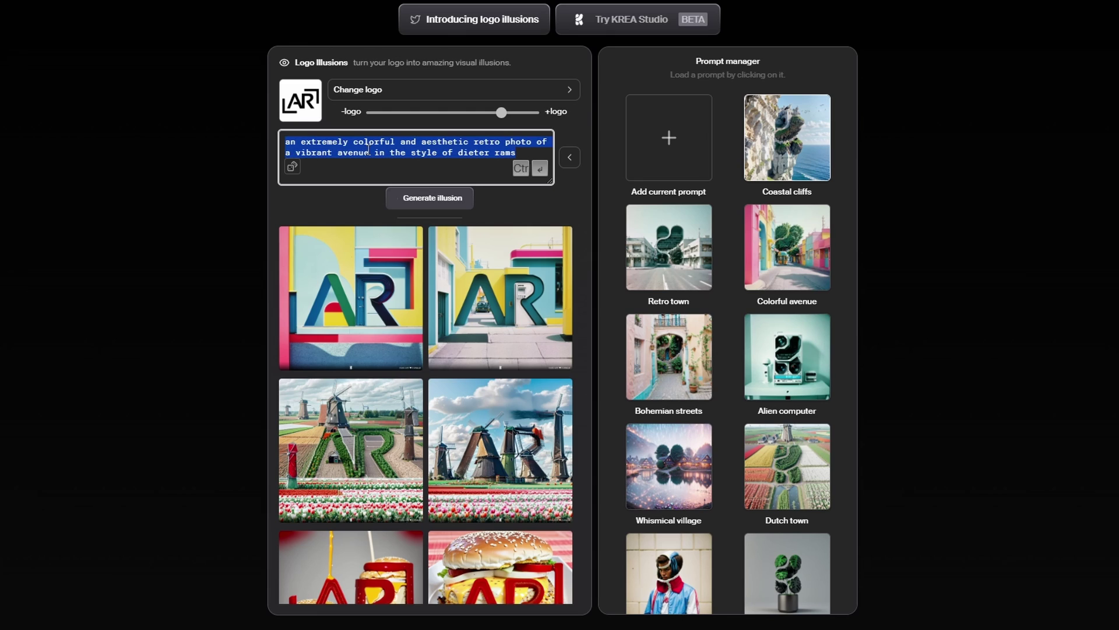
pyautogui.write('artificial in')
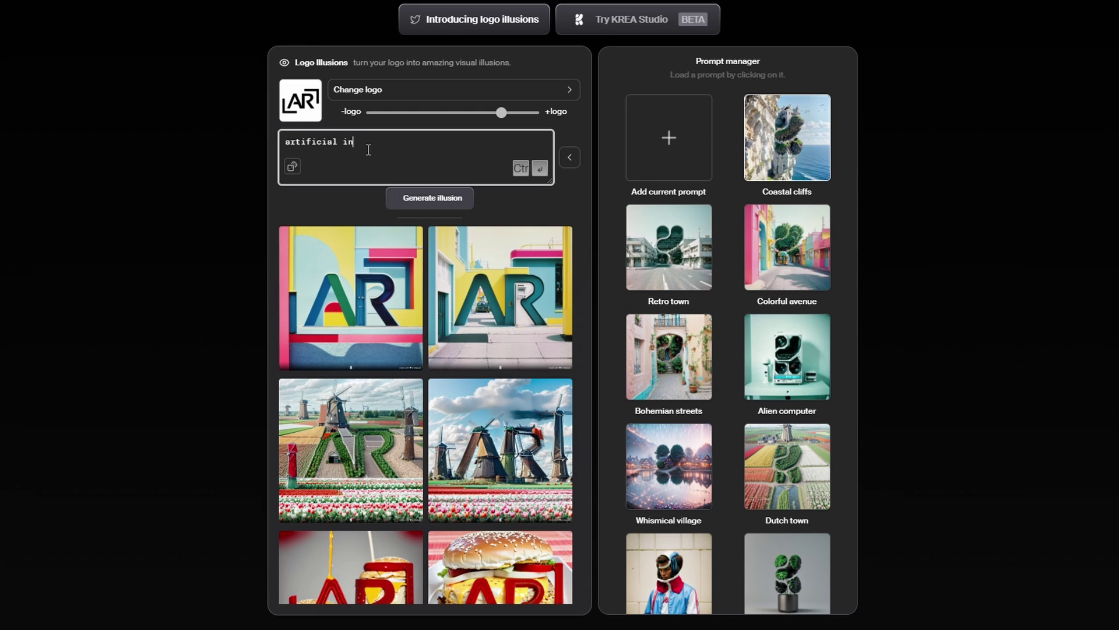
pyautogui.write('telligence ')
pyautogui.write('robot')
pyautogui.press('BackSpace')
pyautogui.press('BackSpace')
pyautogui.press('BackSpace')
pyautogui.press('BackSpace')
pyautogui.press('BackSpace')
pyautogui.press('BackSpace')
pyautogui.write('futuristic robort')
pyautogui.press('BackSpace')
pyautogui.write('t construction')
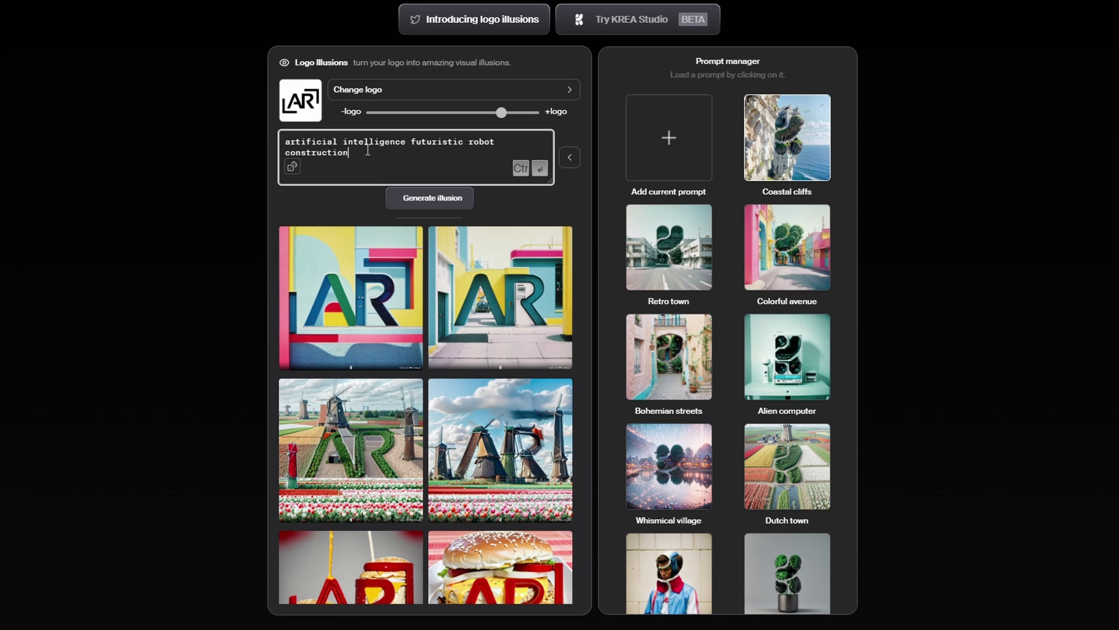
pyautogui.write(' site, advanced, detailed, vibrant, energetic')
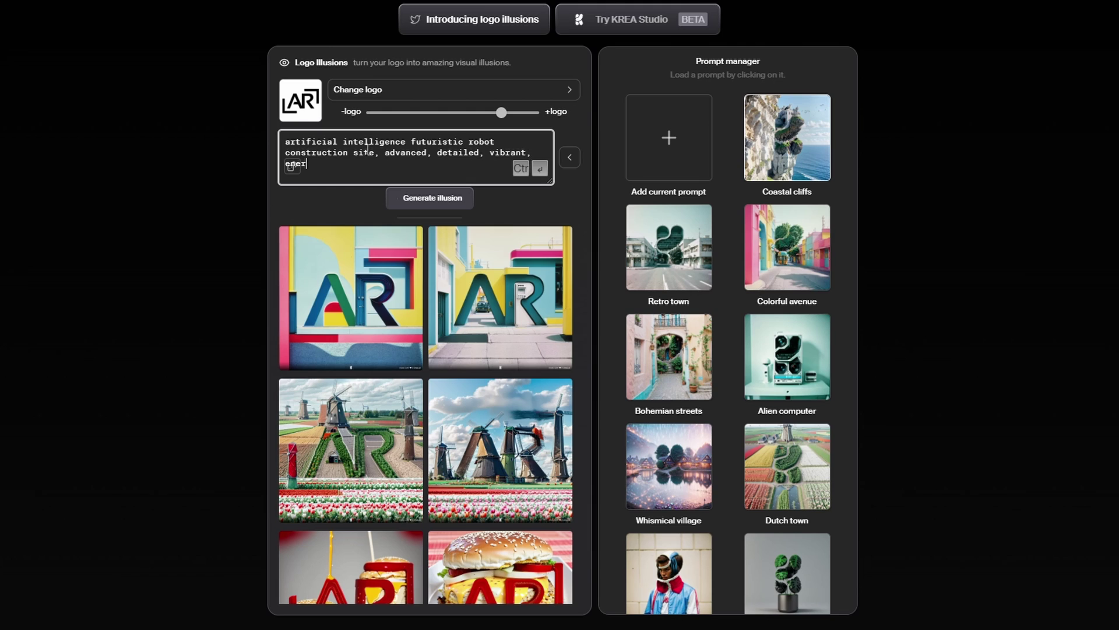
pyautogui.click(408, 198)
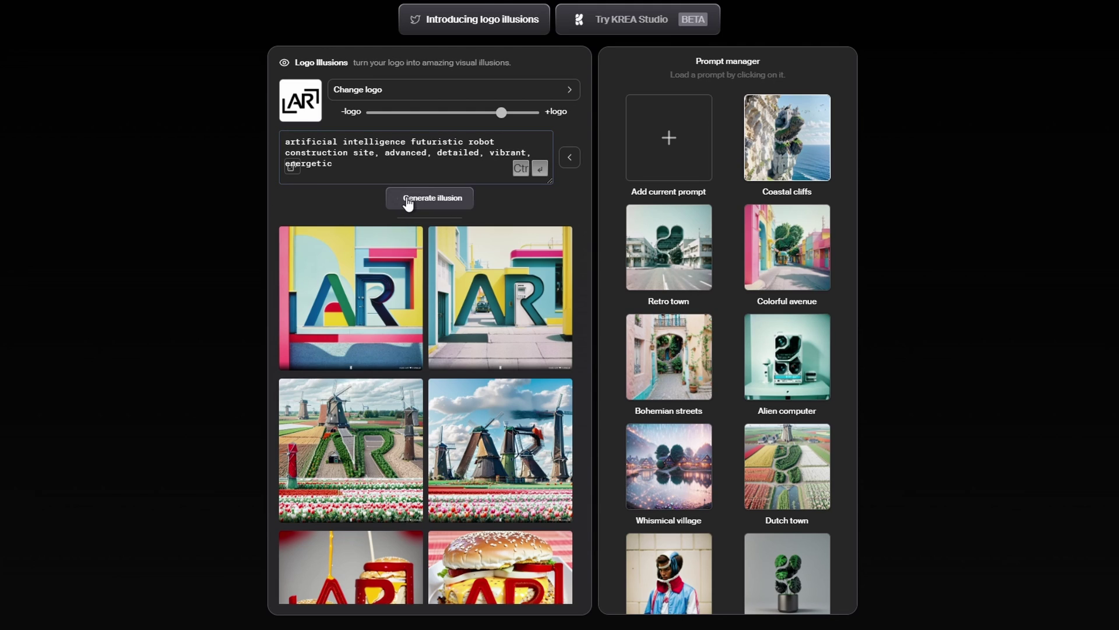